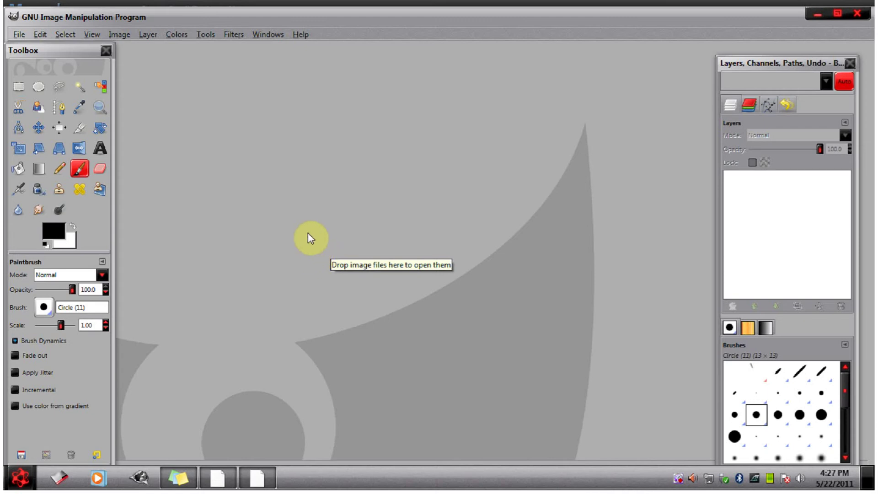
# Step: Open myShirtPattern.pdf from the LaptopTransfers folder on the Data (E:) drive
pyautogui.click(19, 36)
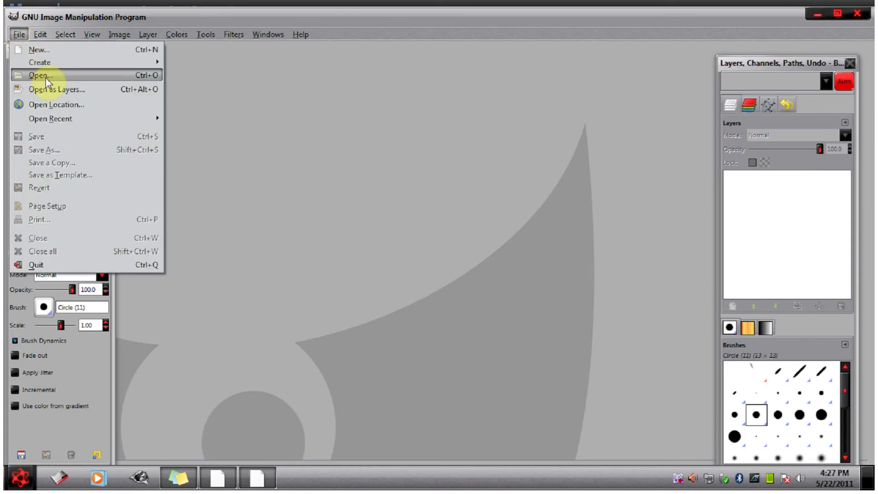
pyautogui.click(38, 76)
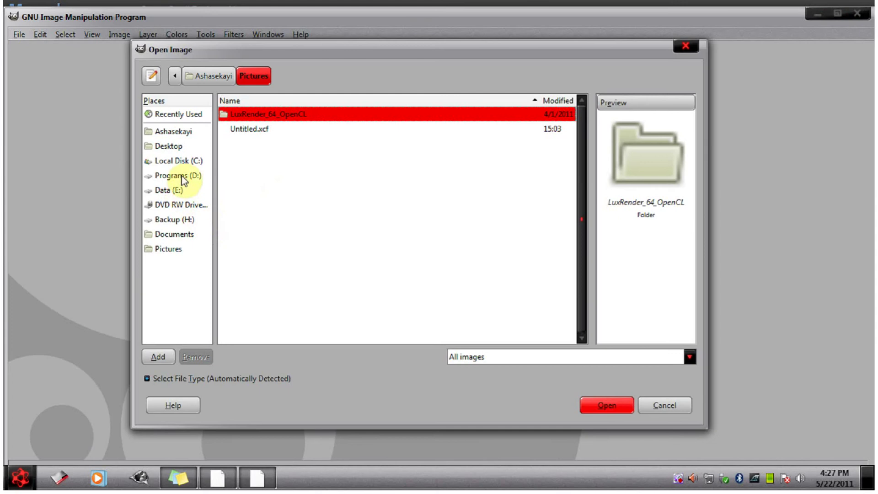
pyautogui.click(182, 191)
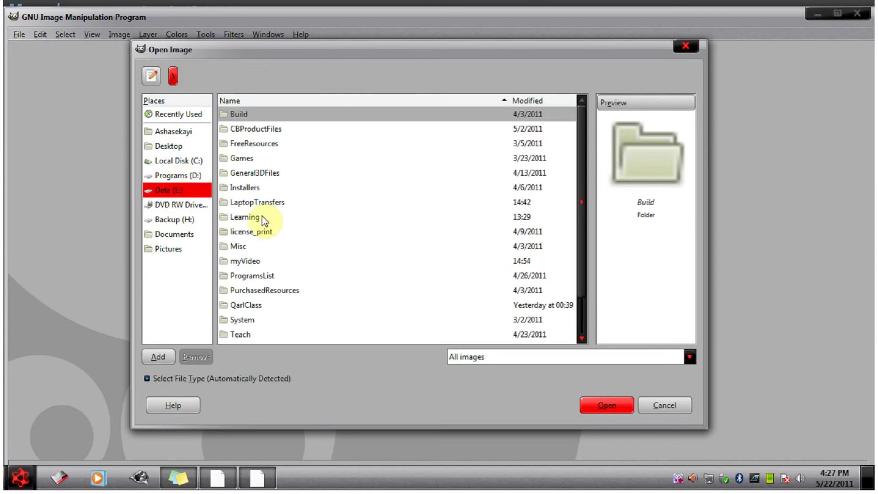
pyautogui.doubleClick(262, 203)
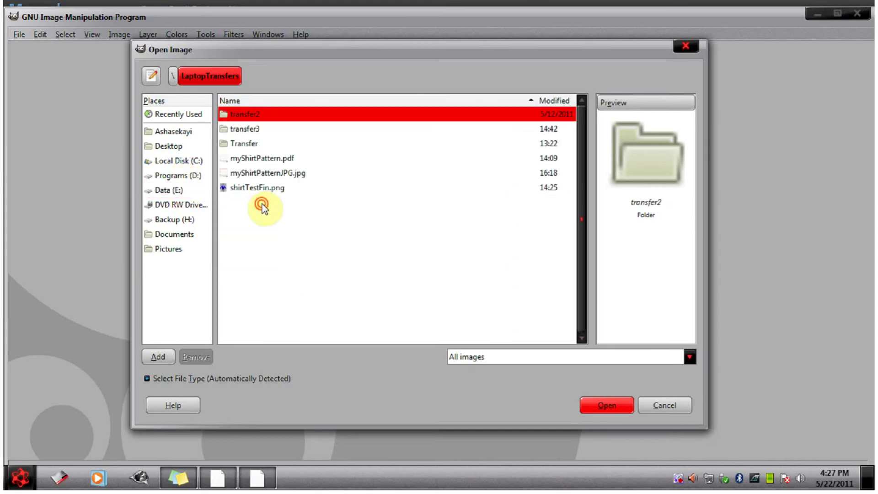
pyautogui.click(239, 158)
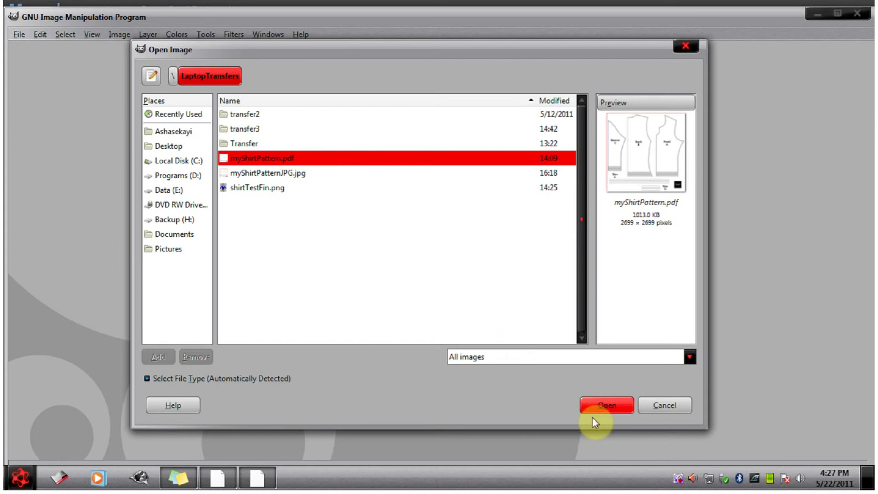
pyautogui.click(616, 405)
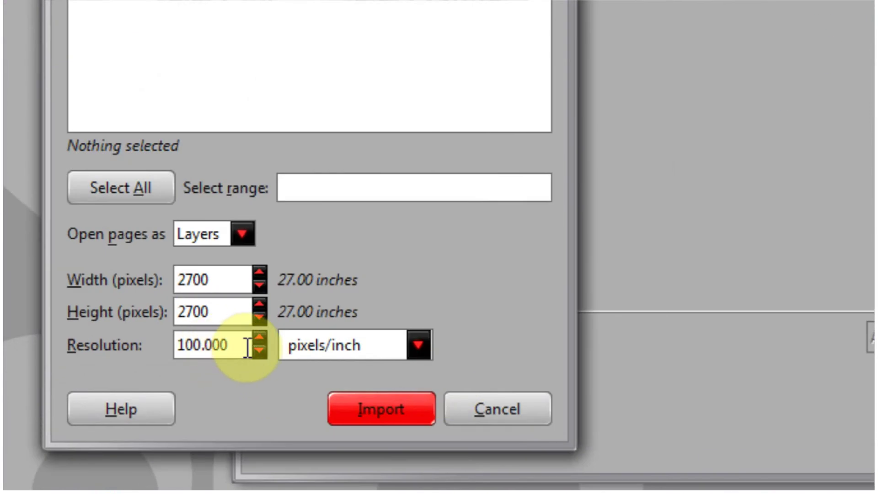
# Step: Import the PDF at a resolution of 72 pixels/inch, with the resolution unit switched to pixels/millimeter
pyautogui.moveTo(247, 348); pyautogui.dragTo(150, 338)
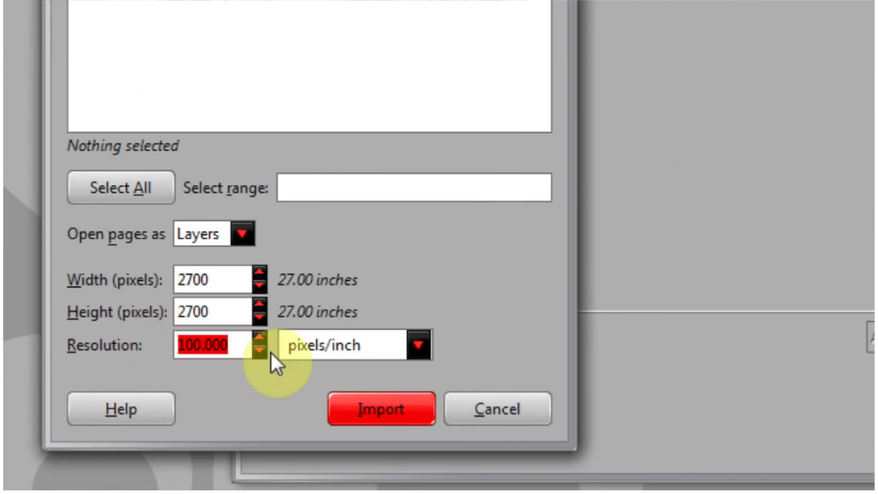
pyautogui.write('72')
pyautogui.click(219, 305)
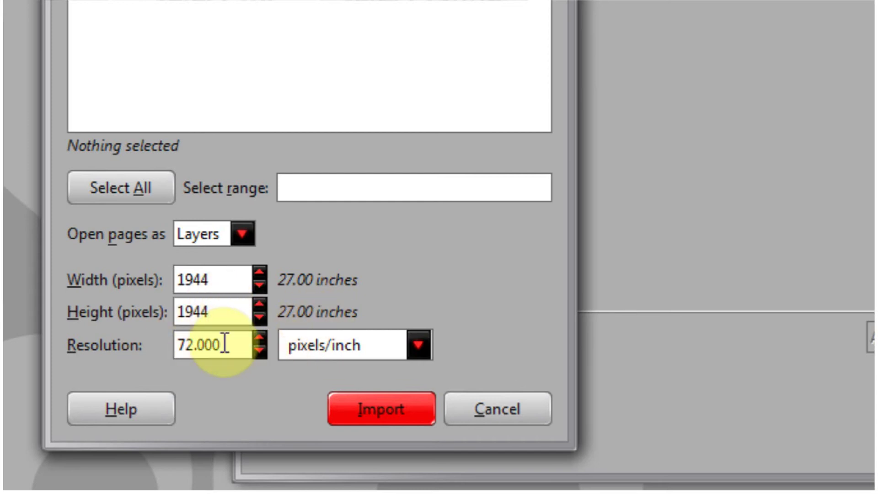
pyautogui.click(211, 309)
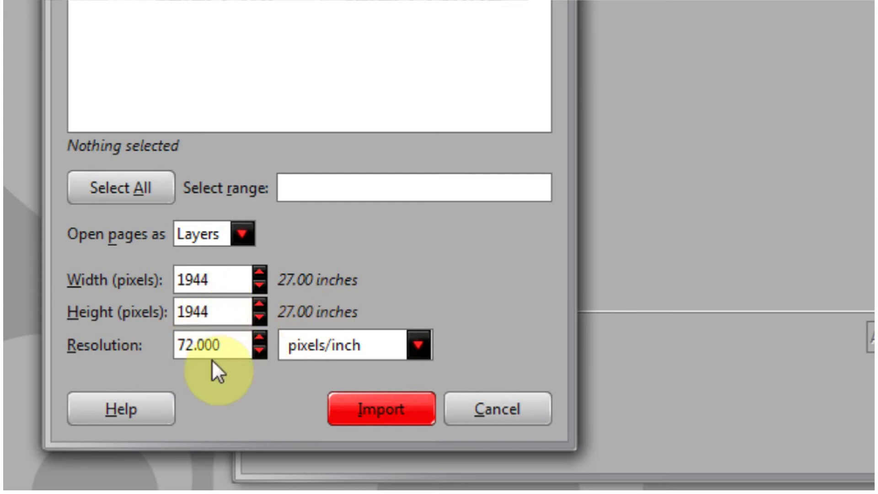
pyautogui.click(221, 313)
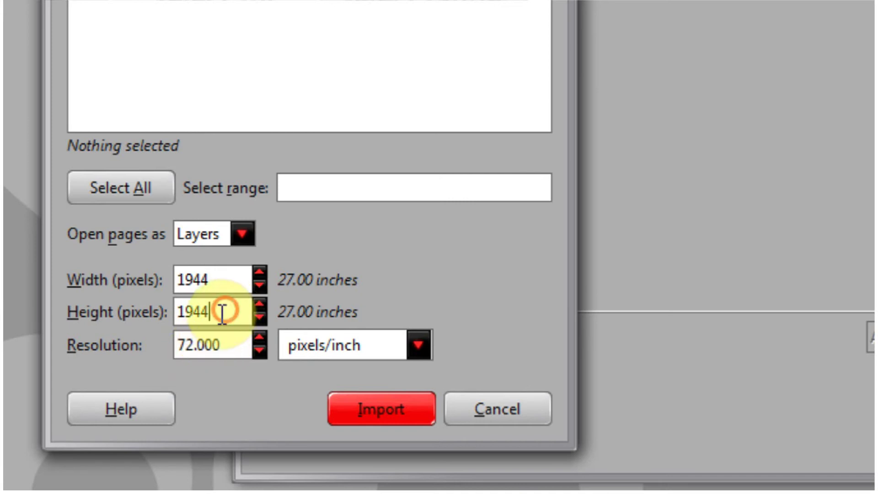
pyautogui.click(349, 347)
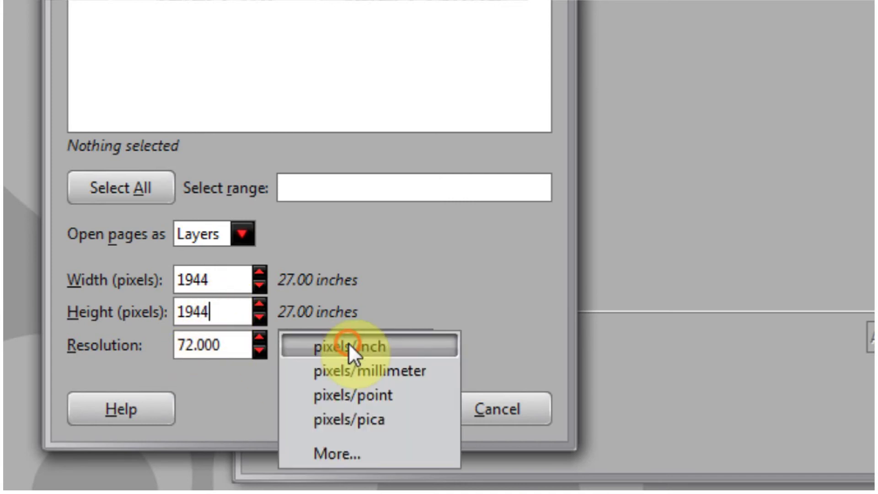
pyautogui.click(368, 370)
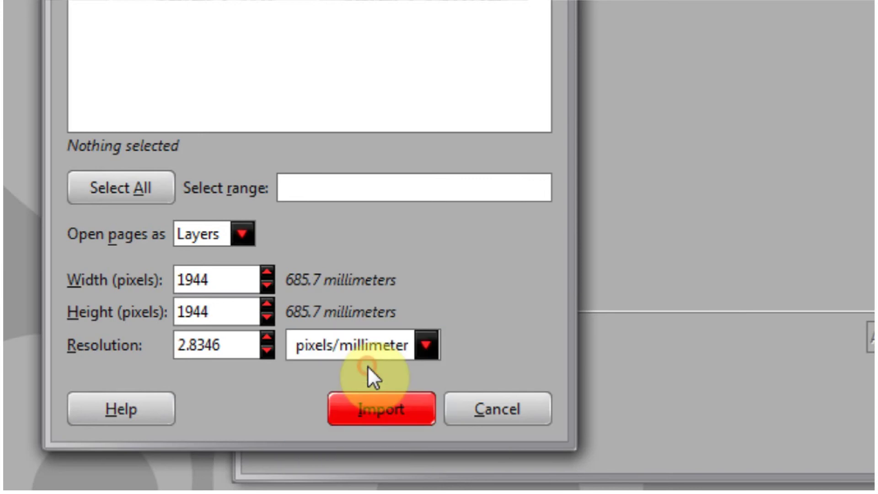
pyautogui.click(372, 408)
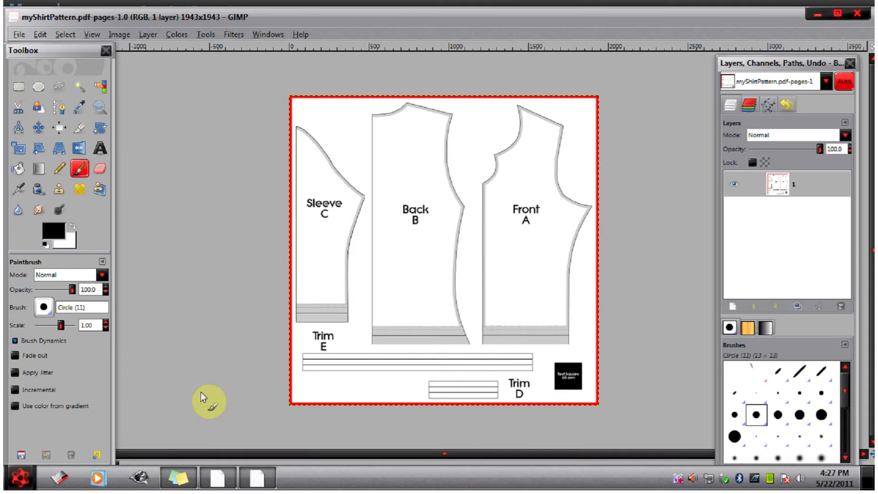
# Step: Scale the image with its size unit set to millimeters and its resolution unit set to pixels/mm
pyautogui.click(120, 34)
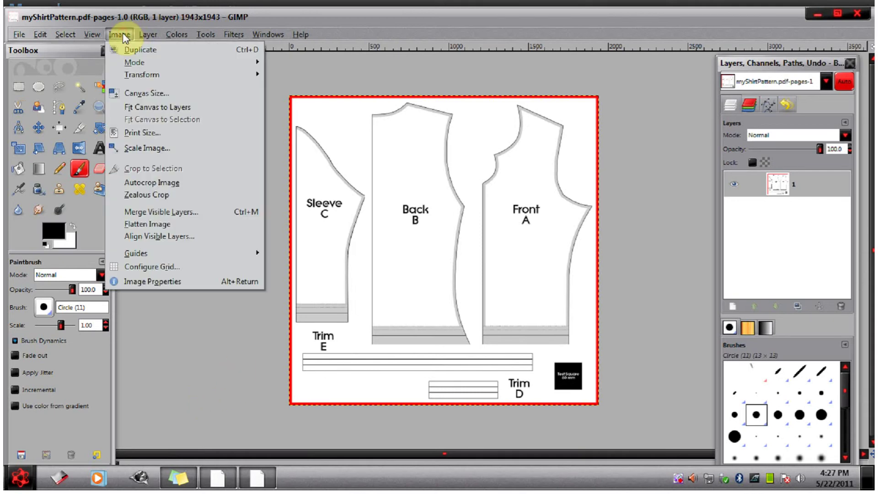
pyautogui.click(137, 148)
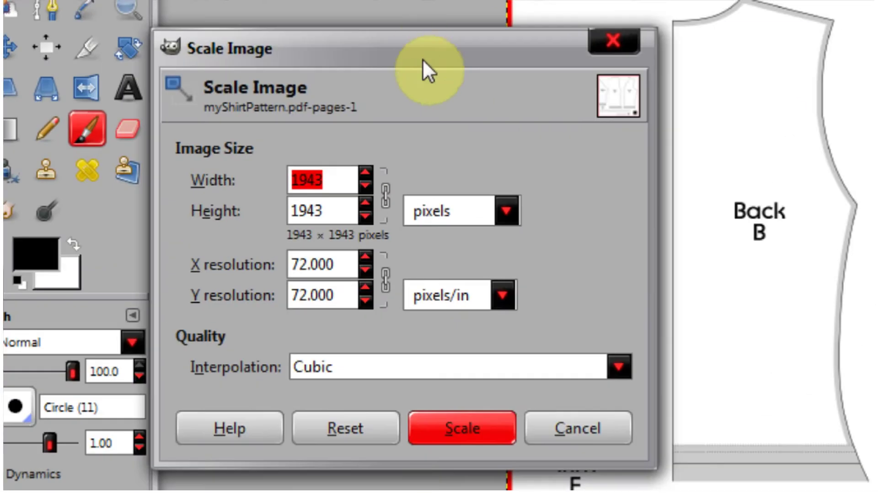
pyautogui.click(510, 211)
pyautogui.click(506, 297)
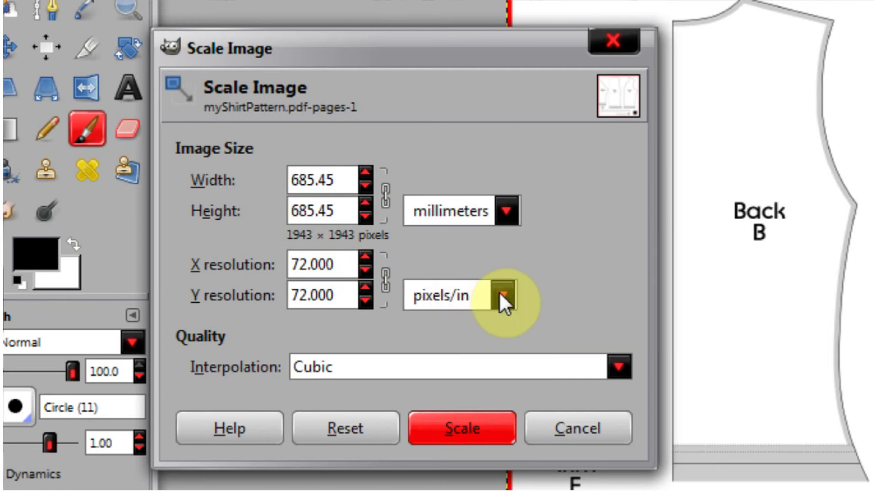
pyautogui.click(502, 295)
pyautogui.click(496, 322)
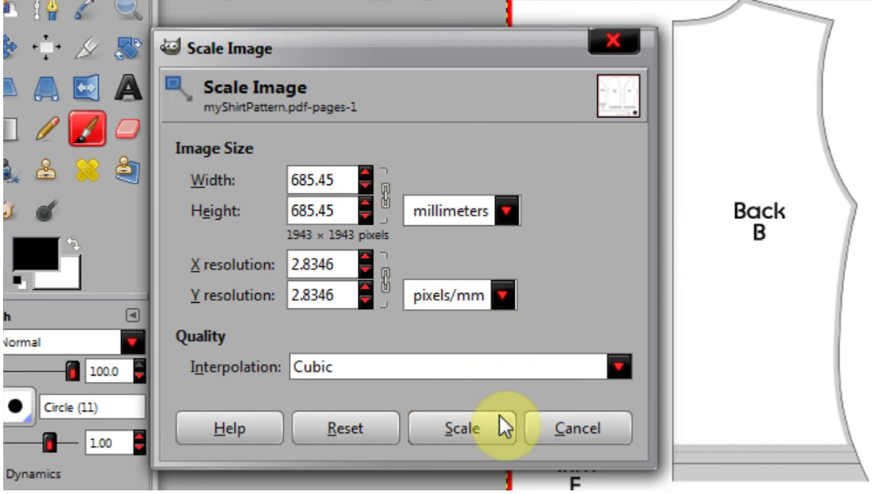
pyautogui.click(437, 430)
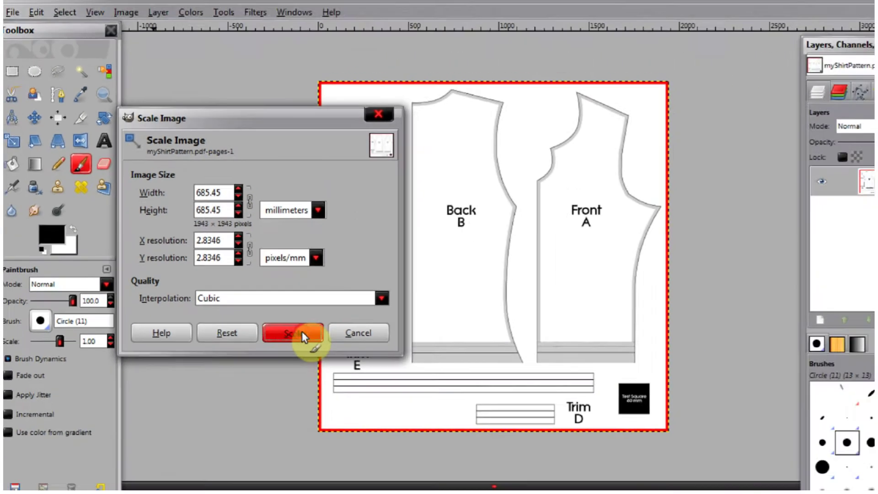
pyautogui.click(301, 333)
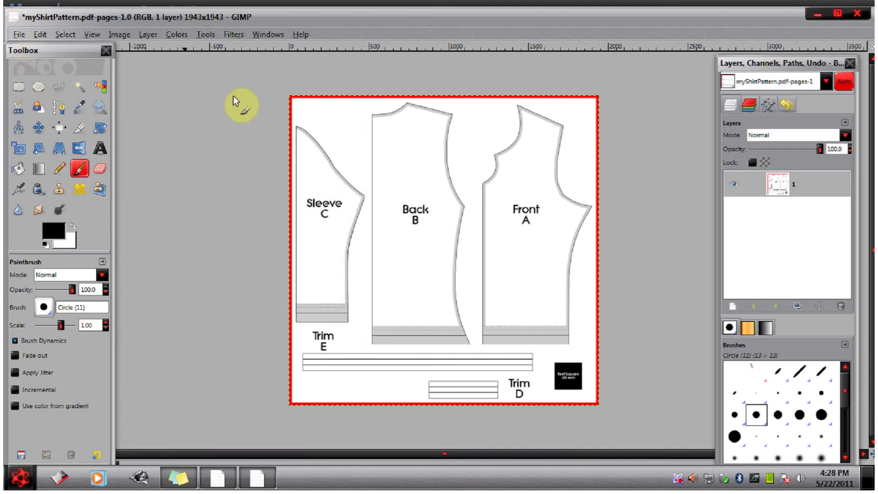
# Step: Save the pattern as myShirtPatternJPG.jpg in the LaptopTransfers folder, replacing the existing file
pyautogui.click(19, 35)
pyautogui.click(70, 137)
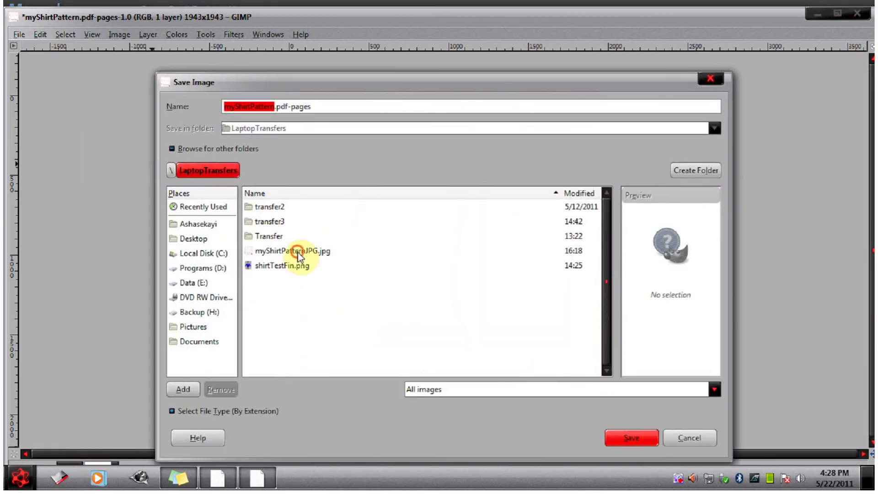
pyautogui.click(299, 252)
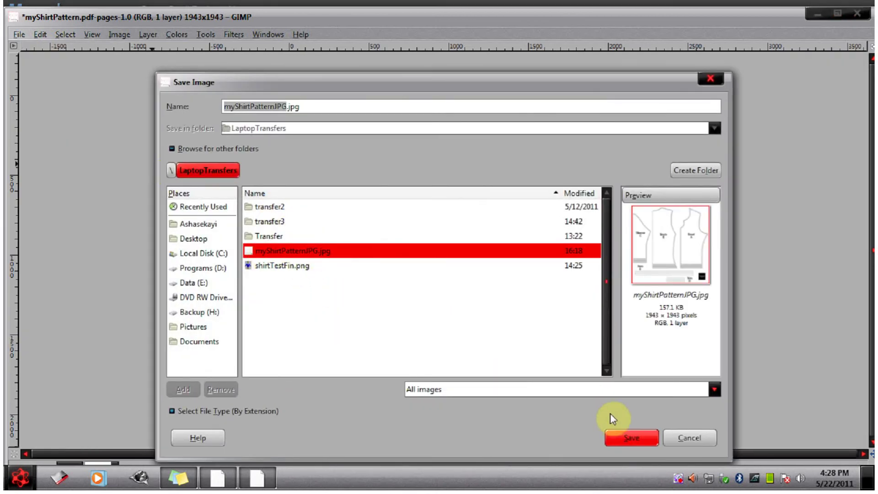
pyautogui.click(620, 433)
pyautogui.click(491, 337)
pyautogui.click(195, 260)
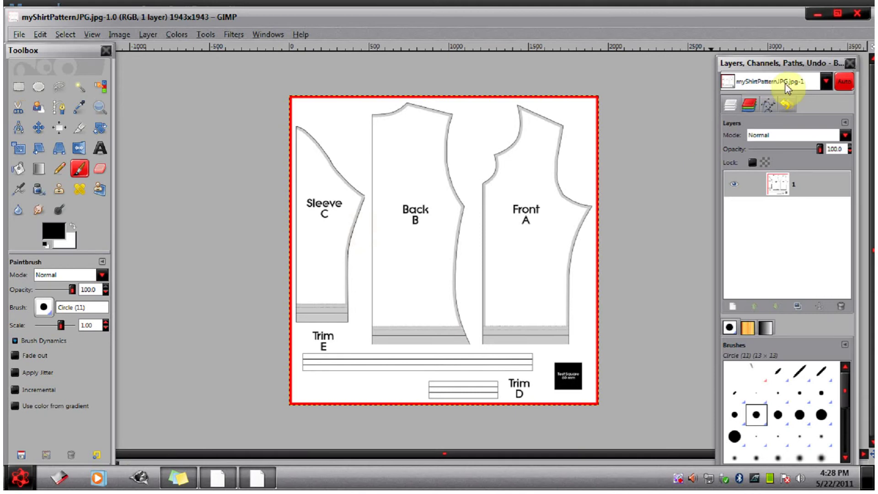
# Step: Close the current image and reopen the saved myShirtPatternJPG.jpg from LaptopTransfers
pyautogui.click(856, 14)
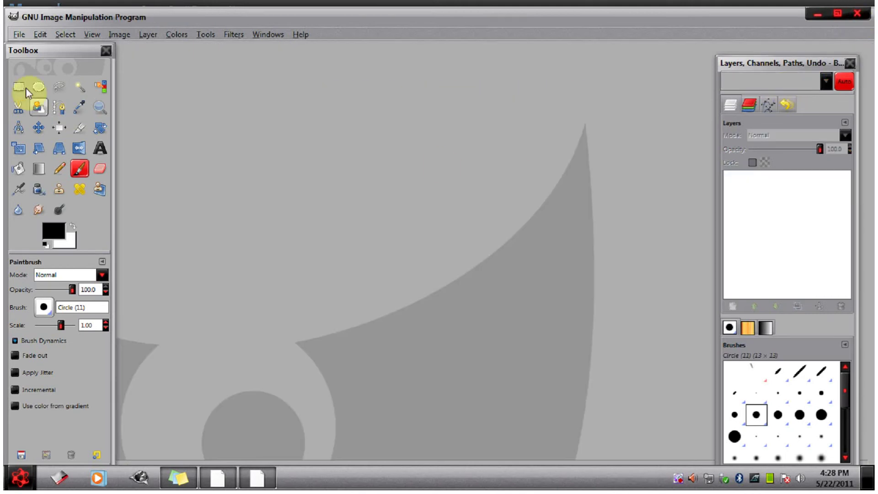
pyautogui.click(20, 36)
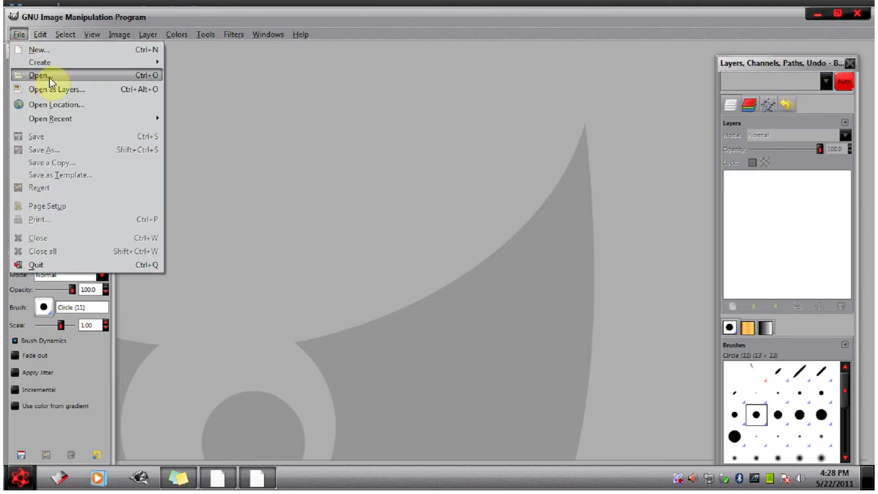
pyautogui.click(49, 77)
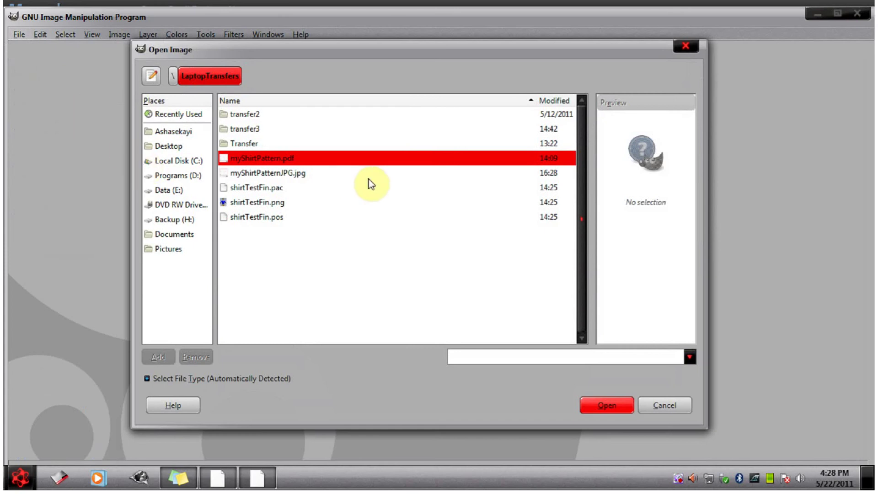
pyautogui.click(289, 176)
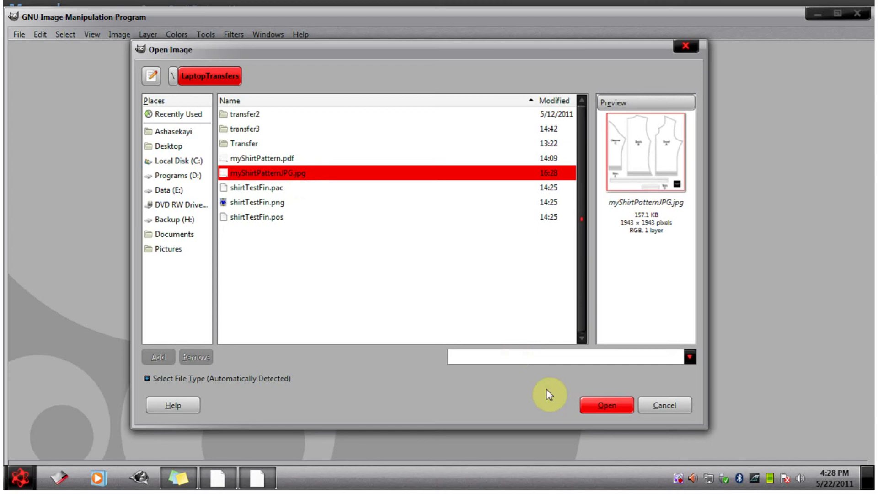
pyautogui.click(611, 403)
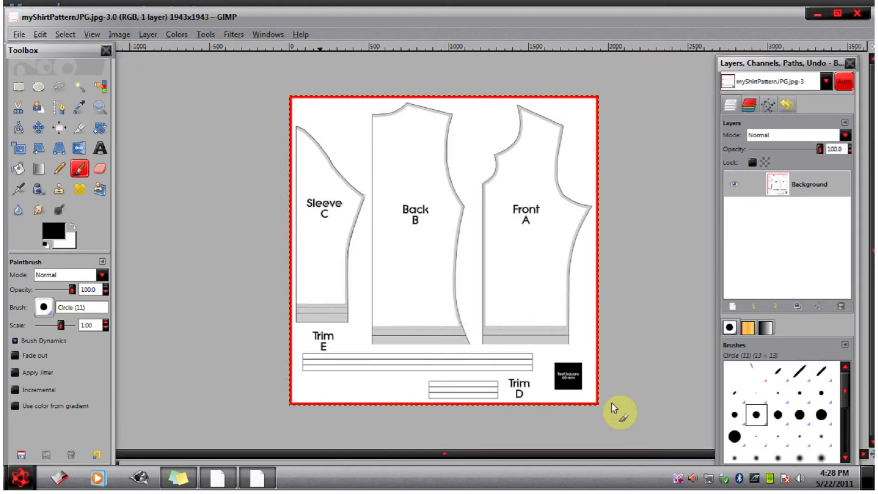
# Step: Check the print size in millimeters in the reopened pattern's image properties
pyautogui.click(119, 34)
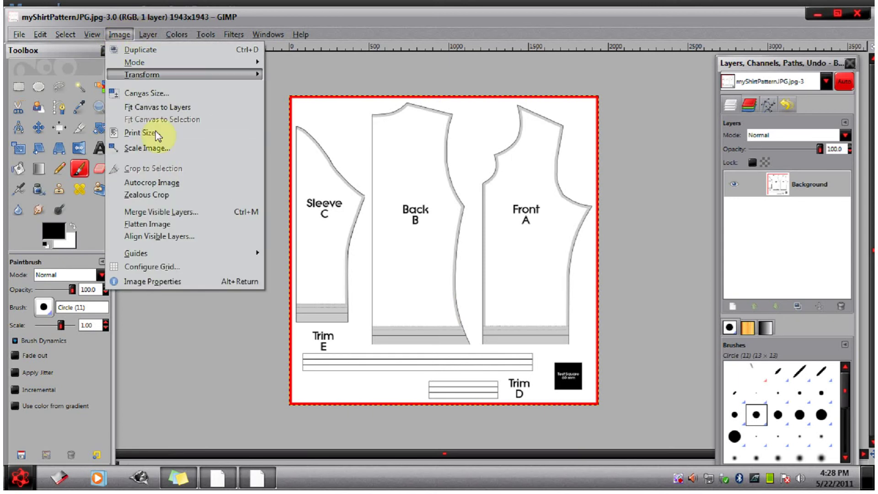
pyautogui.click(185, 282)
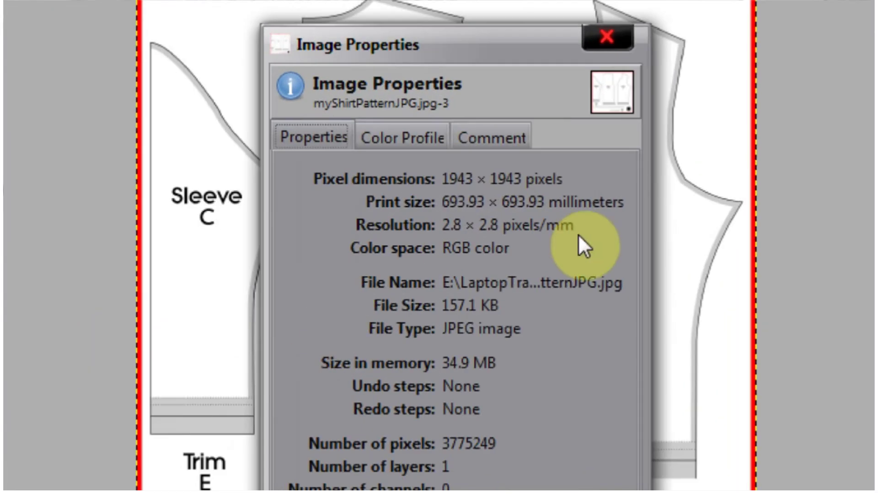
pyautogui.click(447, 201)
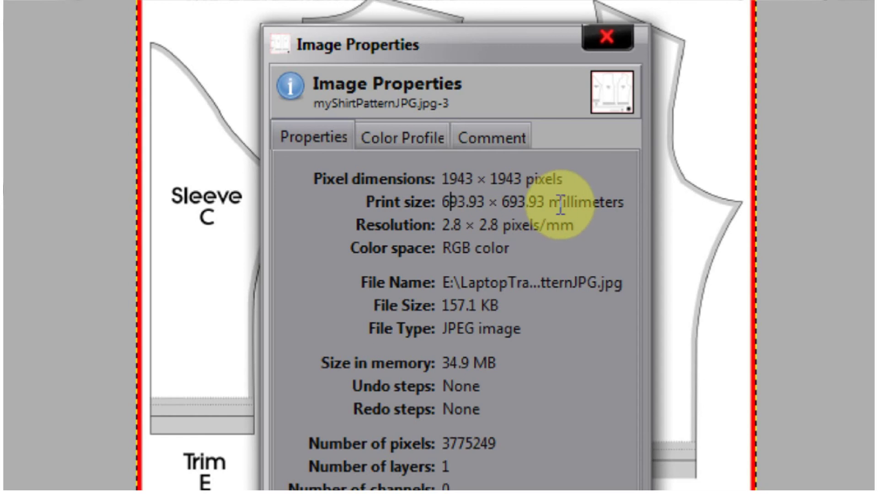
pyautogui.moveTo(547, 203); pyautogui.dragTo(439, 207)
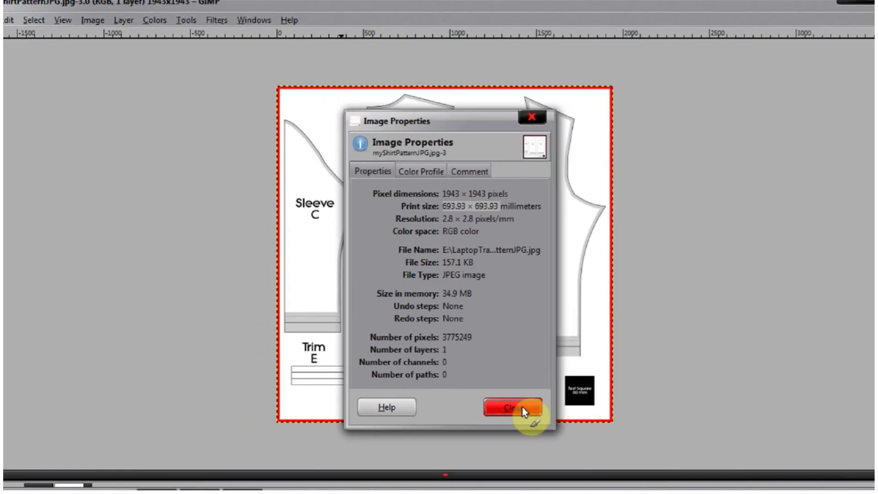
pyautogui.click(522, 408)
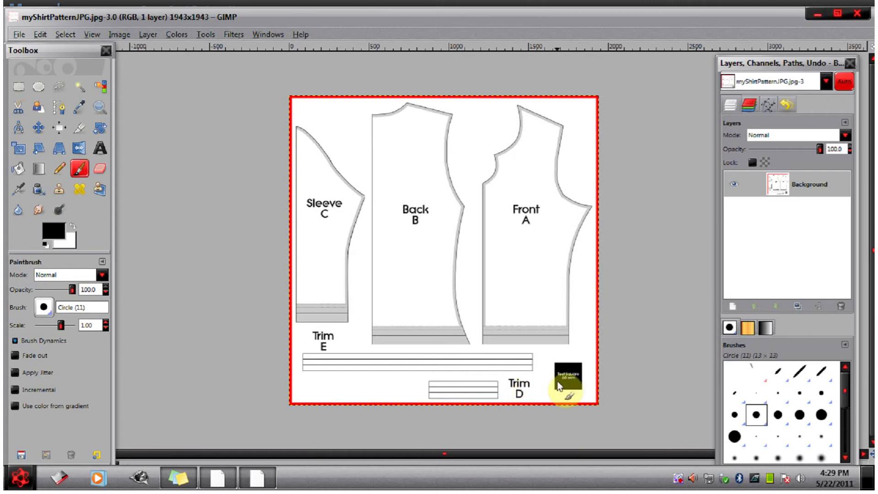
# Step: Inspect the 60 mm test square near the lower-right corner of the pattern sheet
pyautogui.moveTo(564, 373); pyautogui.dragTo(466, 338, button='middle')
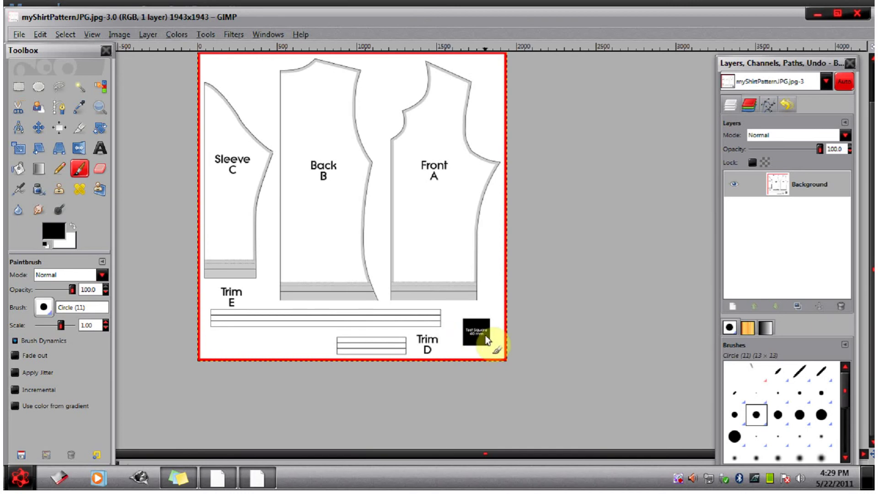
pyautogui.keyDown('ctrl'); pyautogui.scroll(2, 485, 336); pyautogui.keyUp('ctrl')
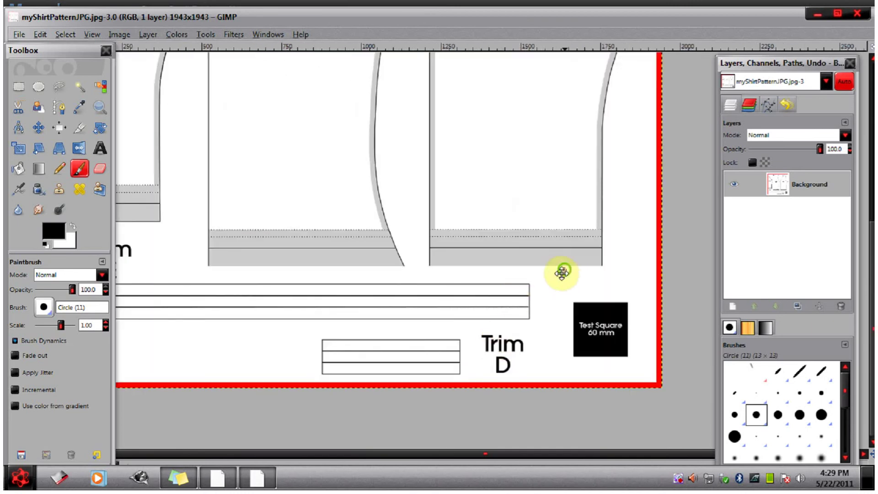
pyautogui.moveTo(562, 273)
pyautogui.mouseDown(button='middle')
pyautogui.moveTo(476, 353)
pyautogui.moveTo(481, 312)
pyautogui.mouseUp(button='middle')
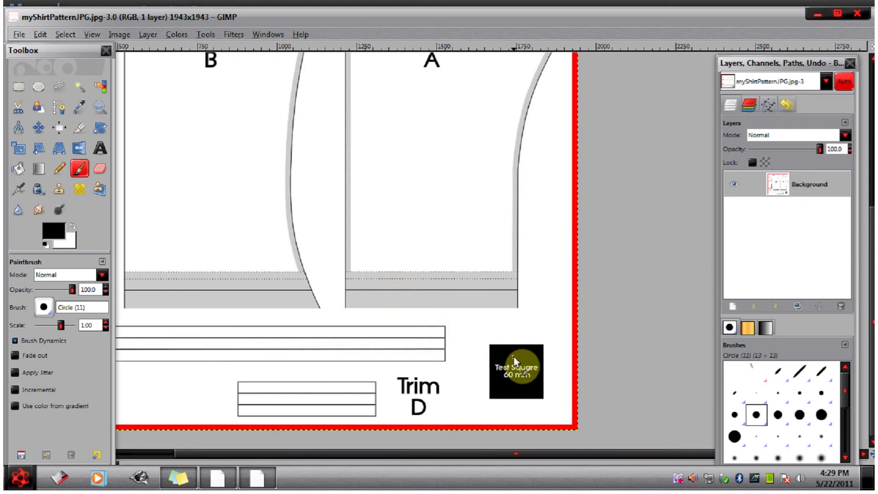
# Step: Draw a rectangular selection about 180 by 184 px in the lower part of the Front A piece
pyautogui.moveTo(507, 380); pyautogui.dragTo(450, 334, button='middle')
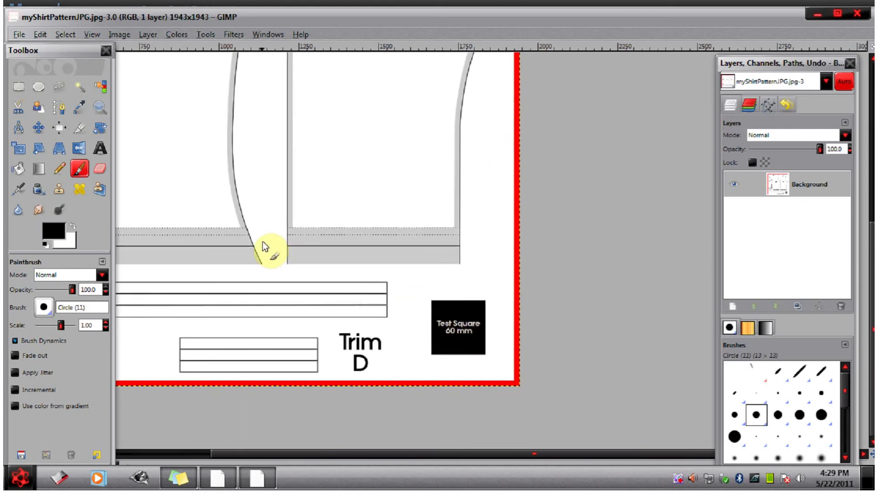
pyautogui.moveTo(272, 245); pyautogui.dragTo(337, 333, button='middle')
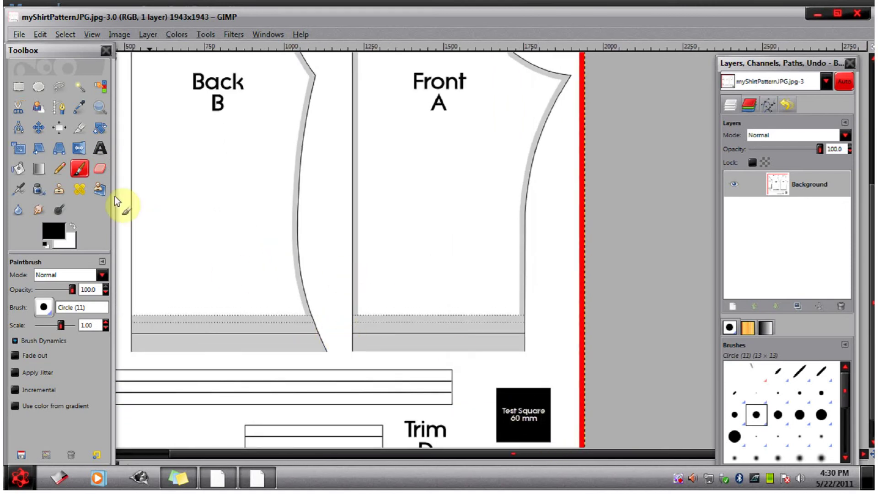
pyautogui.click(18, 87)
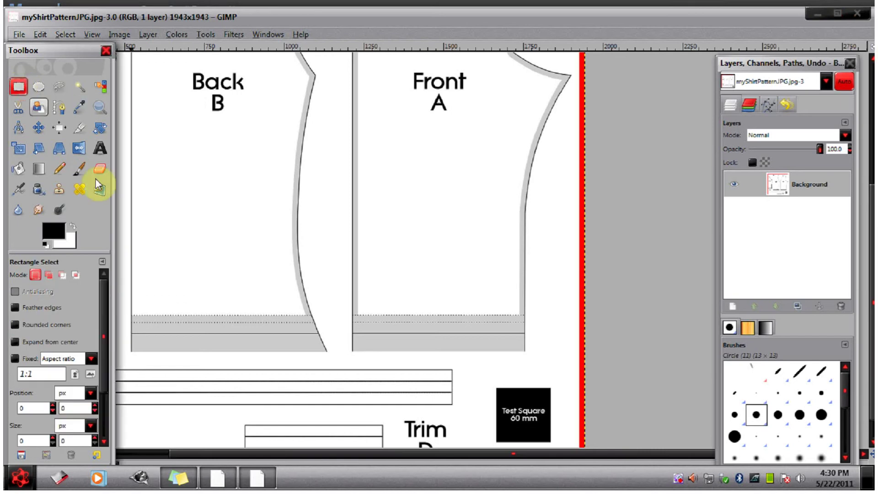
pyautogui.moveTo(374, 228); pyautogui.dragTo(432, 287)
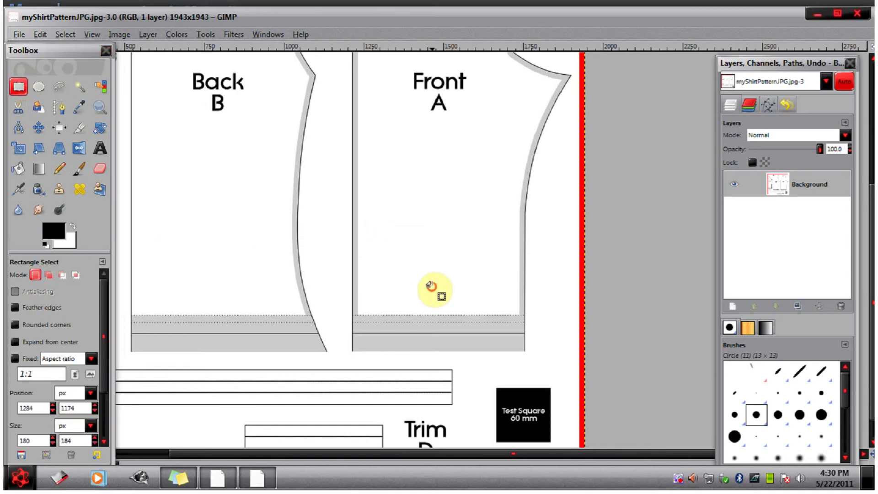
# Step: Switch the rectangular selection's size units to millimetres and set it to 60 by 60 mm
pyautogui.moveTo(105, 323); pyautogui.dragTo(105, 380)
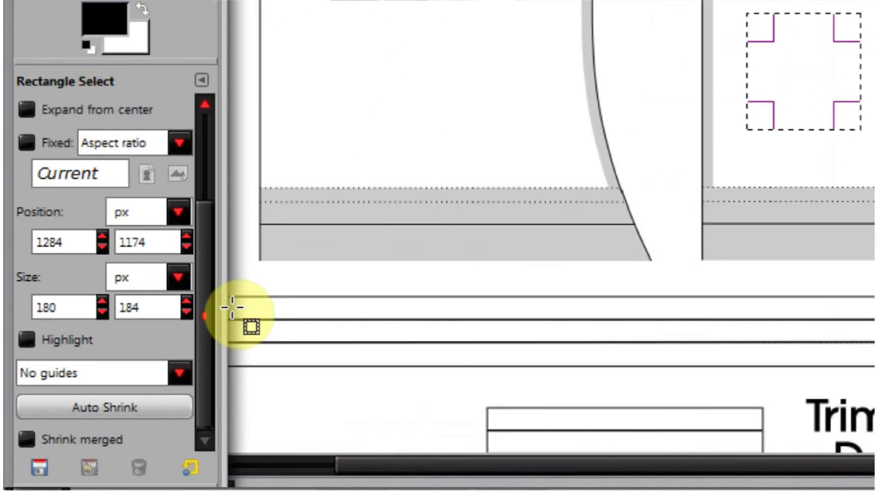
pyautogui.moveTo(71, 308); pyautogui.dragTo(23, 307)
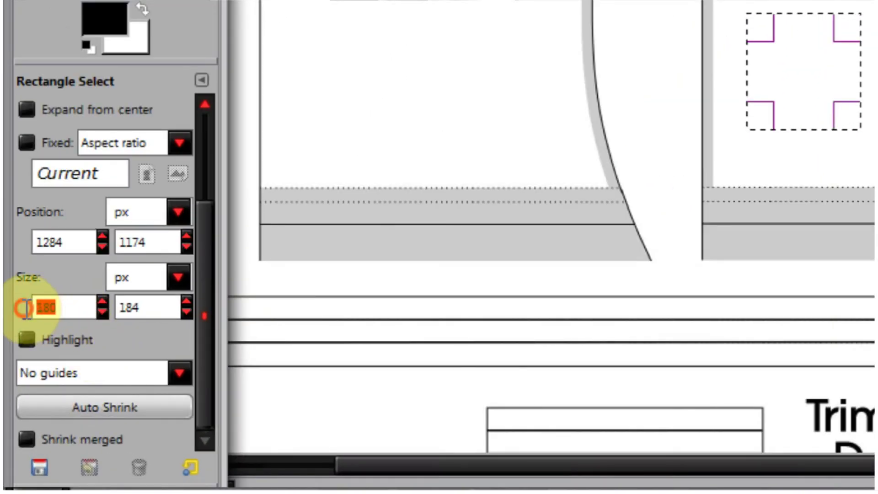
pyautogui.click(177, 276)
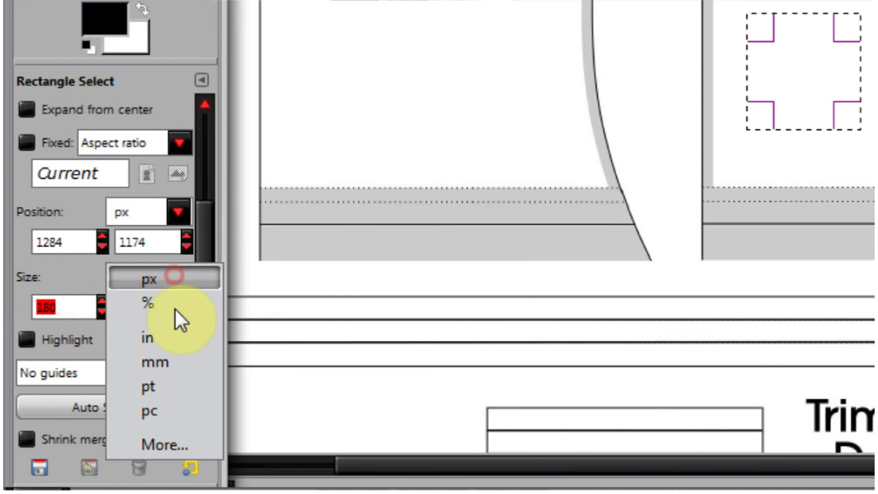
pyautogui.click(171, 357)
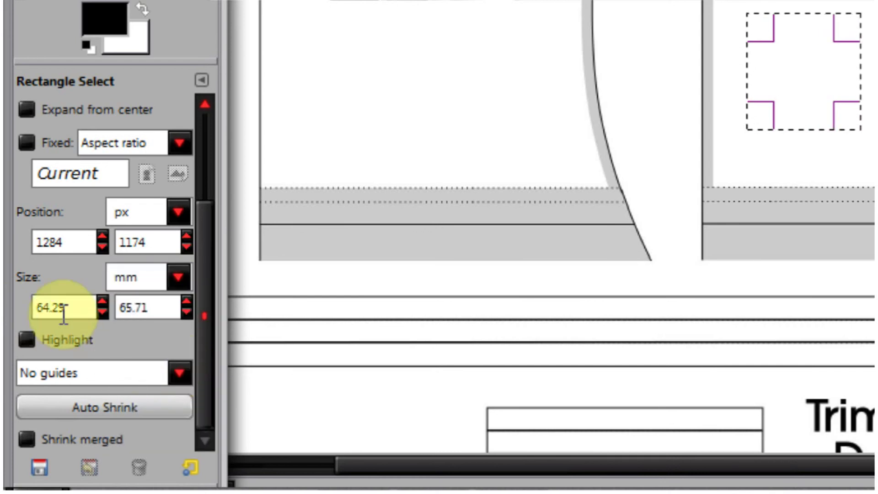
pyautogui.moveTo(70, 308); pyautogui.dragTo(20, 305)
pyautogui.write('60')
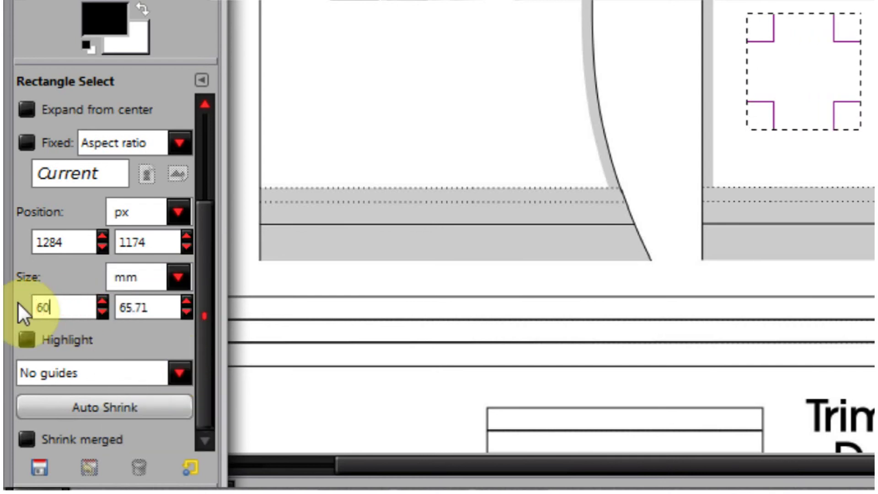
pyautogui.moveTo(156, 308); pyautogui.dragTo(97, 307)
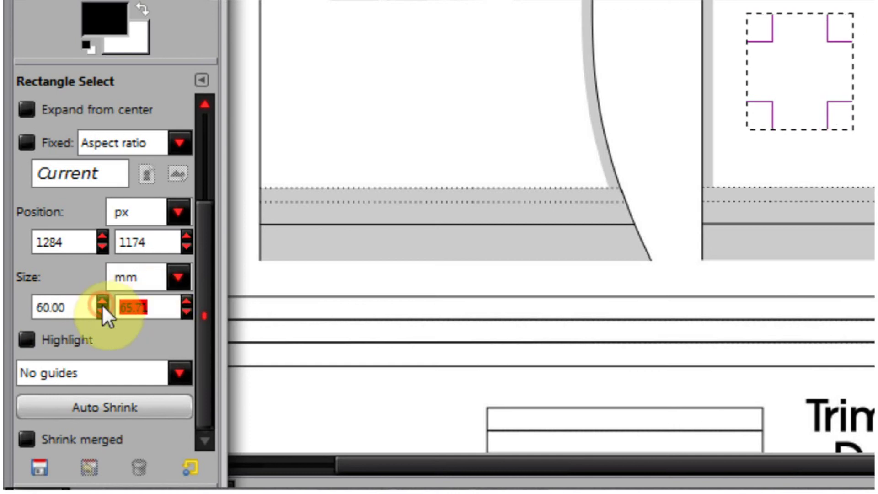
pyautogui.write('60')
pyautogui.click(55, 308)
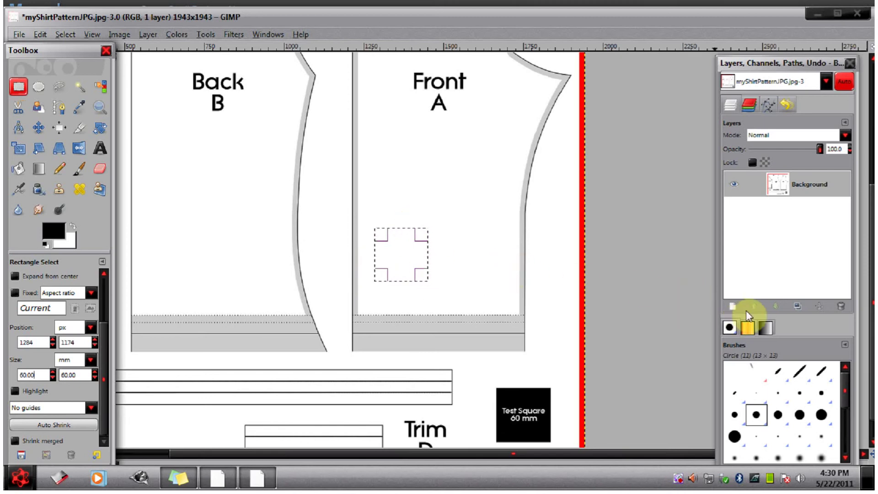
# Step: Fill the square selection with the black foreground colour on a new transparent layer, and deselect it
pyautogui.click(732, 306)
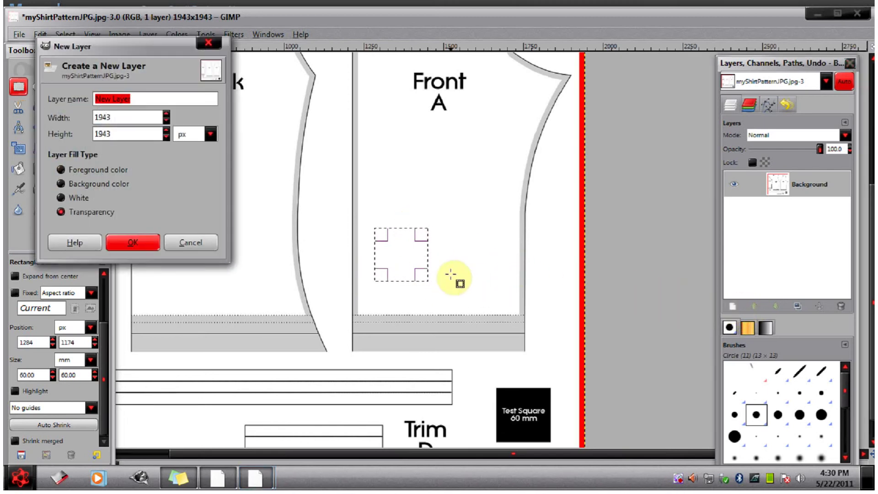
pyautogui.click(140, 239)
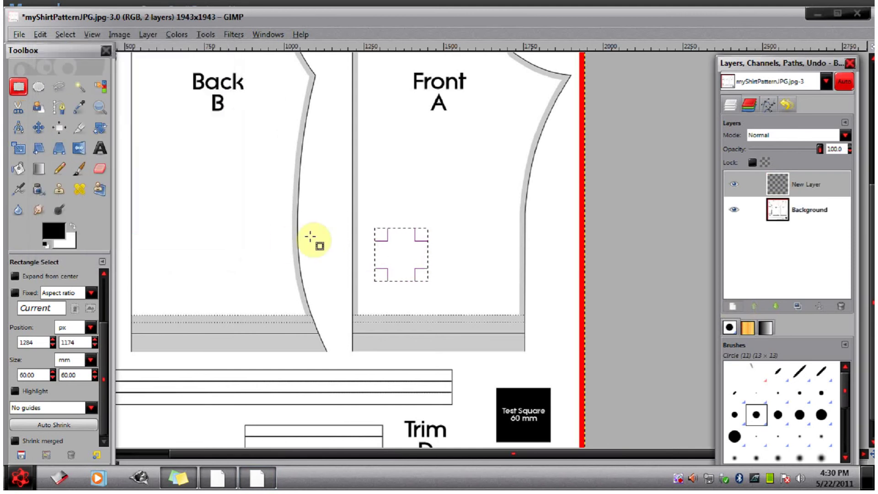
pyautogui.click(41, 35)
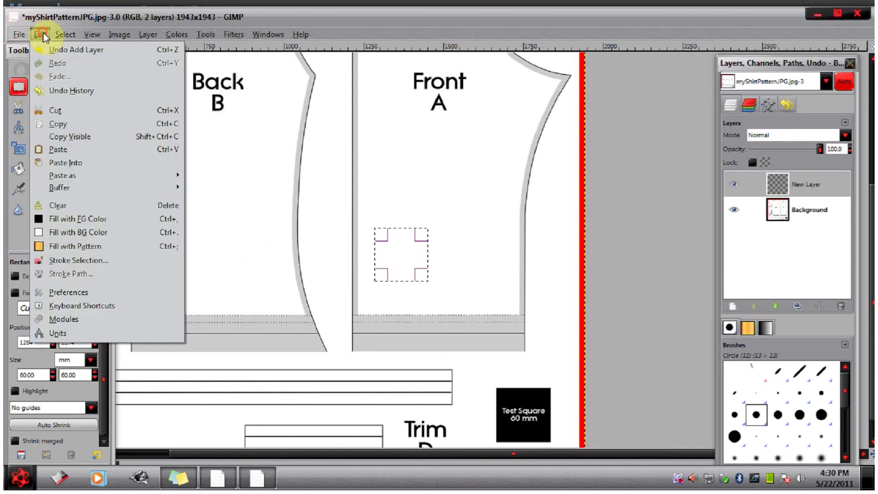
pyautogui.click(42, 35)
pyautogui.click(42, 35)
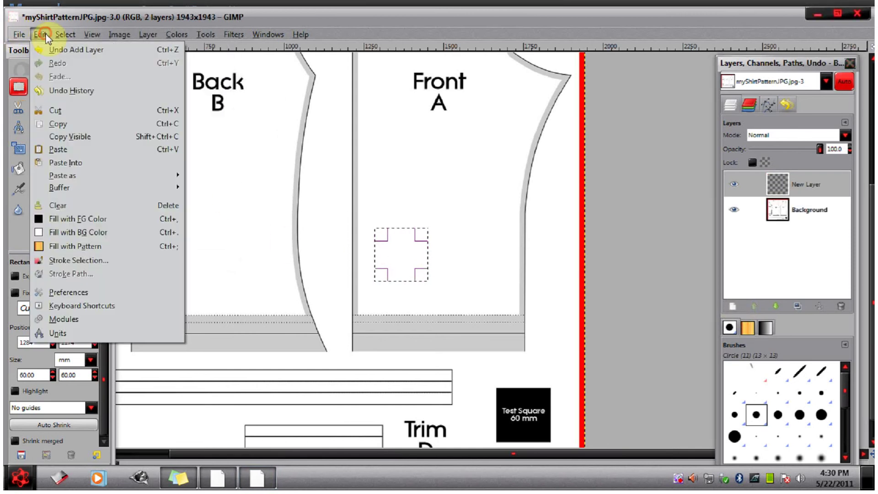
pyautogui.click(84, 218)
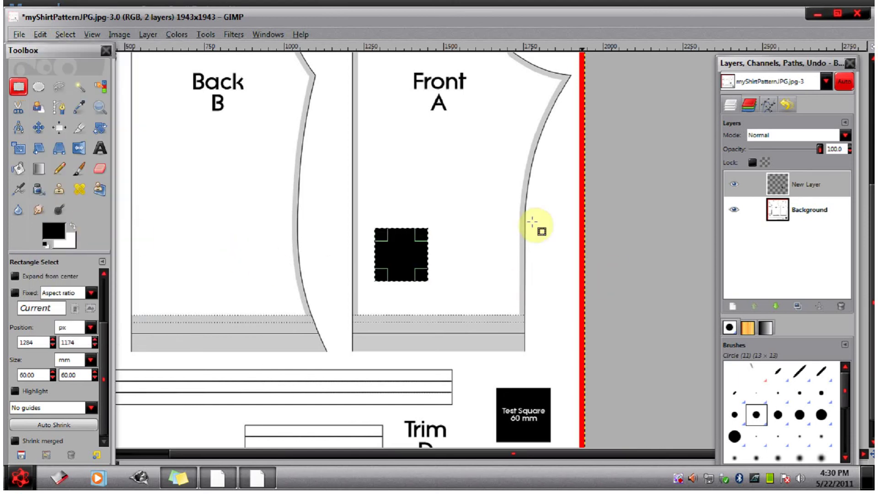
pyautogui.click(60, 34)
pyautogui.click(68, 78)
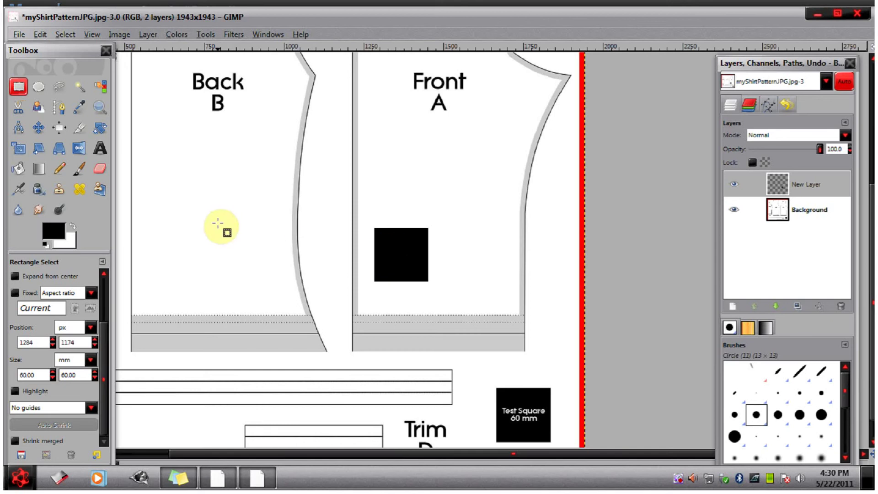
# Step: Add the white text "60 mm" on two lines inside the new black square
pyautogui.click(72, 225)
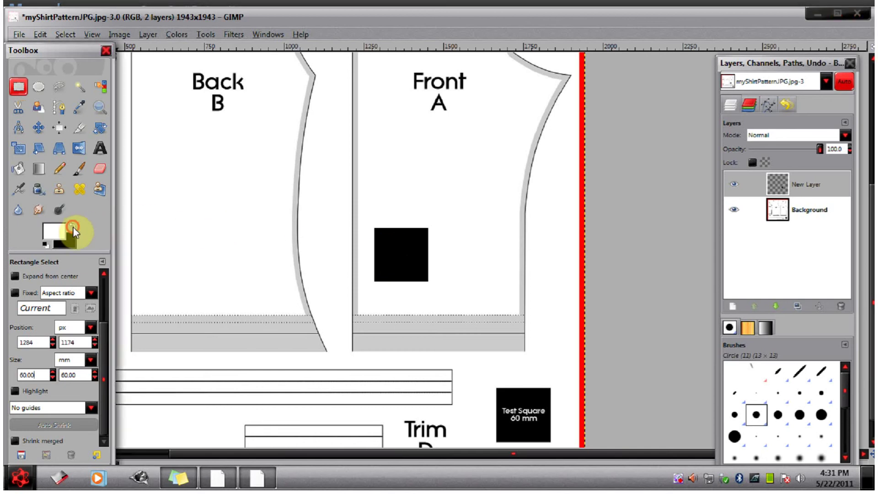
pyautogui.click(100, 148)
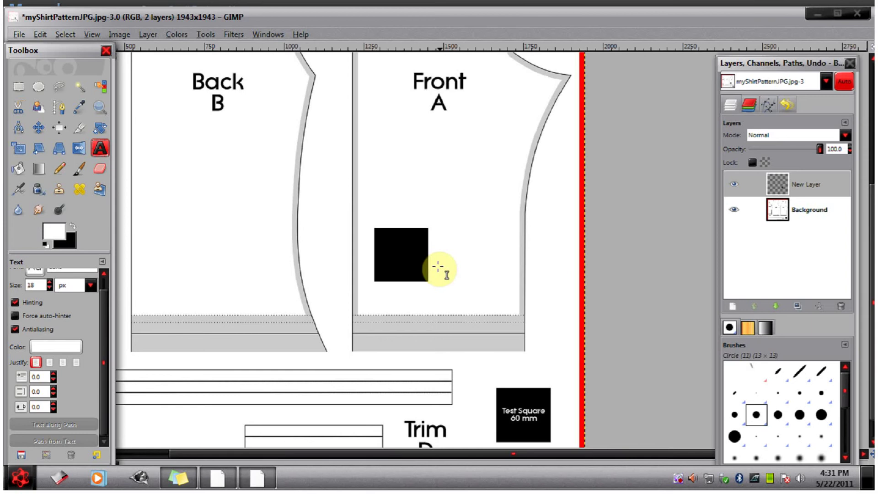
pyautogui.press('Tab')
pyautogui.click(387, 240)
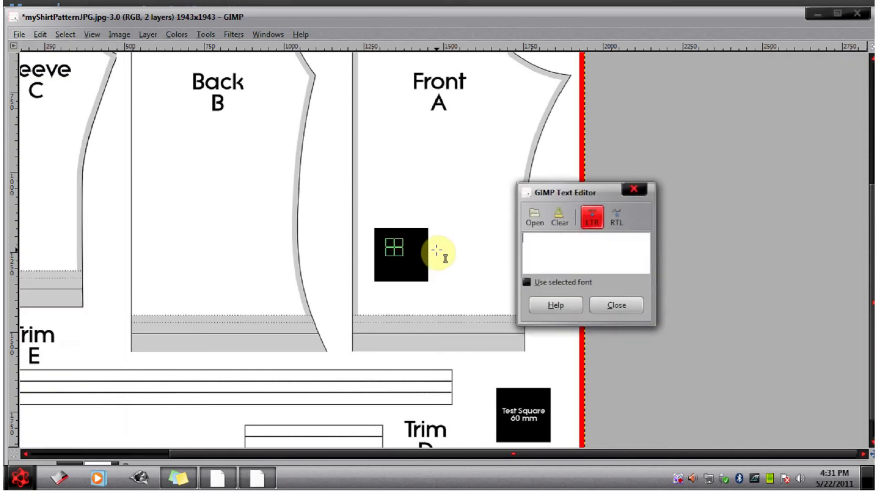
pyautogui.write('60')
pyautogui.press('Return')
pyautogui.write('mm')
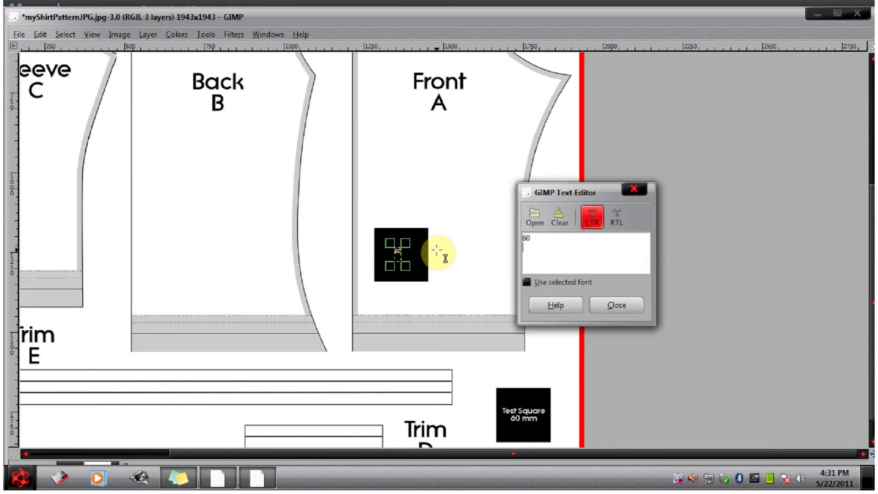
pyautogui.click(616, 304)
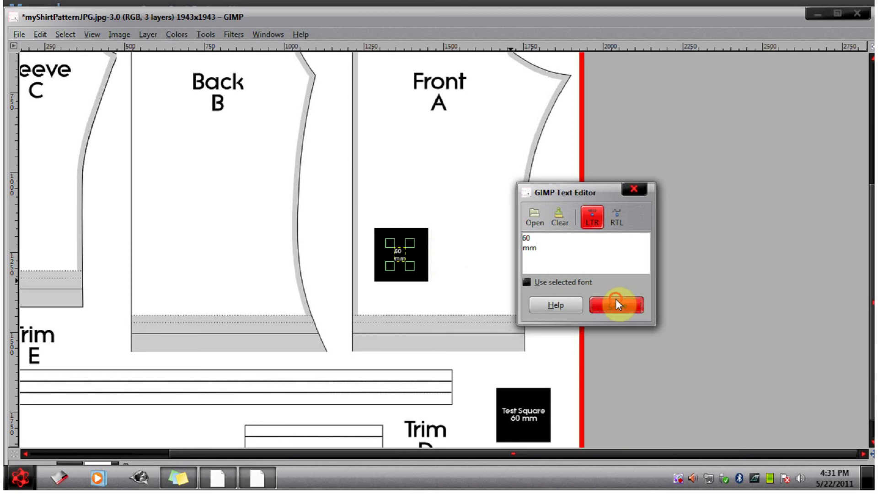
# Step: Center-justify the "60 mm" label and set its text size to 40 px
pyautogui.press('Tab')
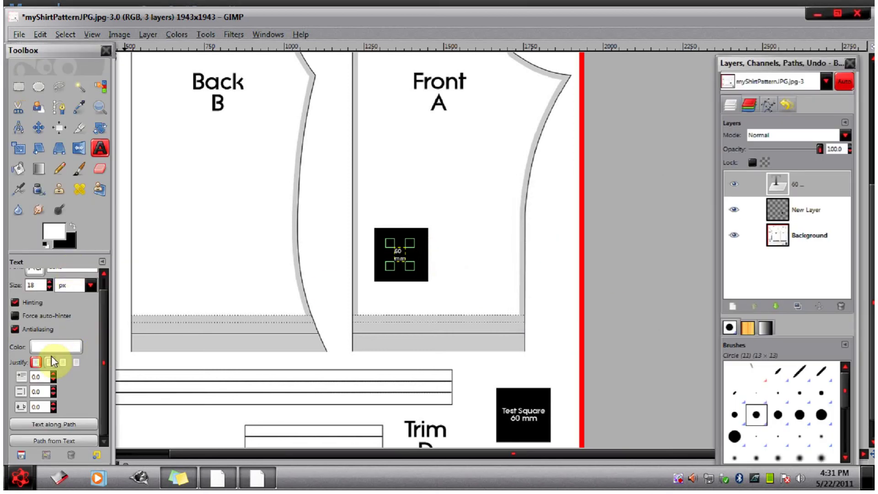
pyautogui.click(62, 362)
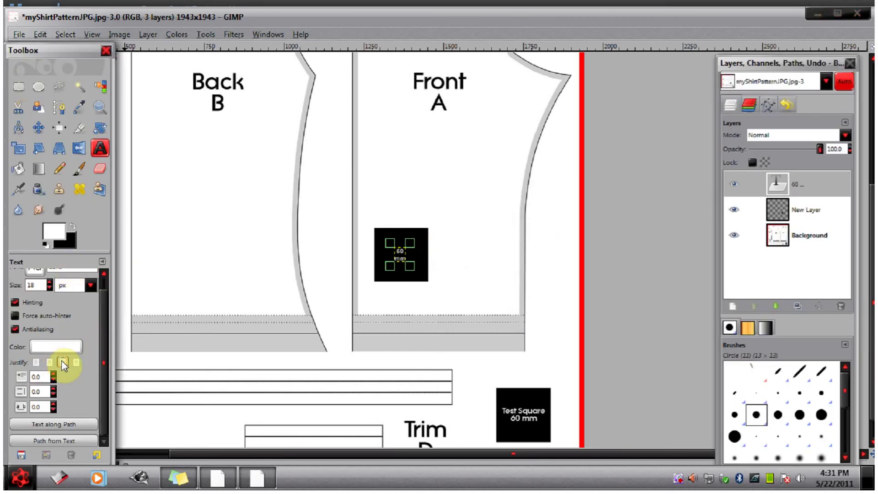
pyautogui.moveTo(102, 376); pyautogui.dragTo(103, 329)
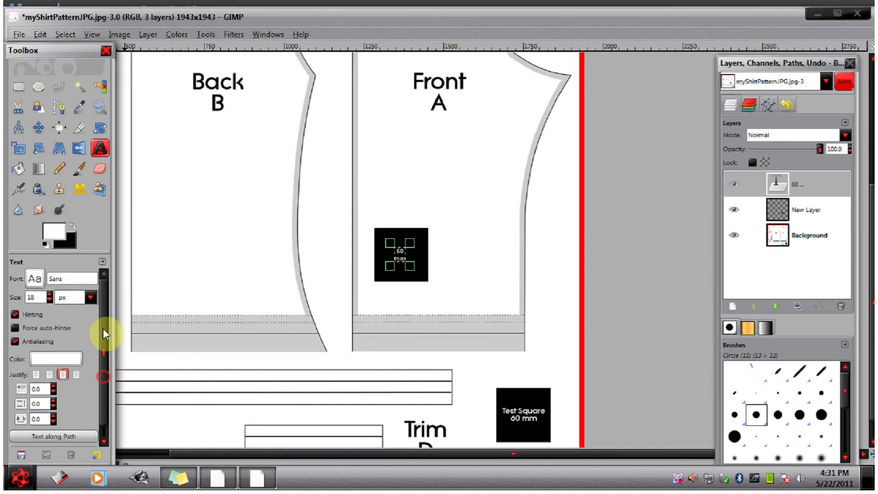
pyautogui.doubleClick(39, 298)
pyautogui.write('40')
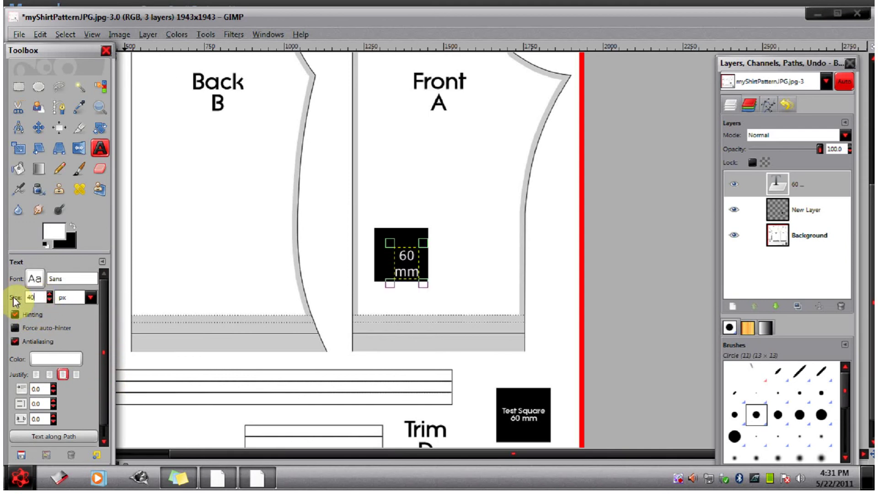
# Step: Change the "60 mm" label's font to Adobe Caslon Pro
pyautogui.click(34, 279)
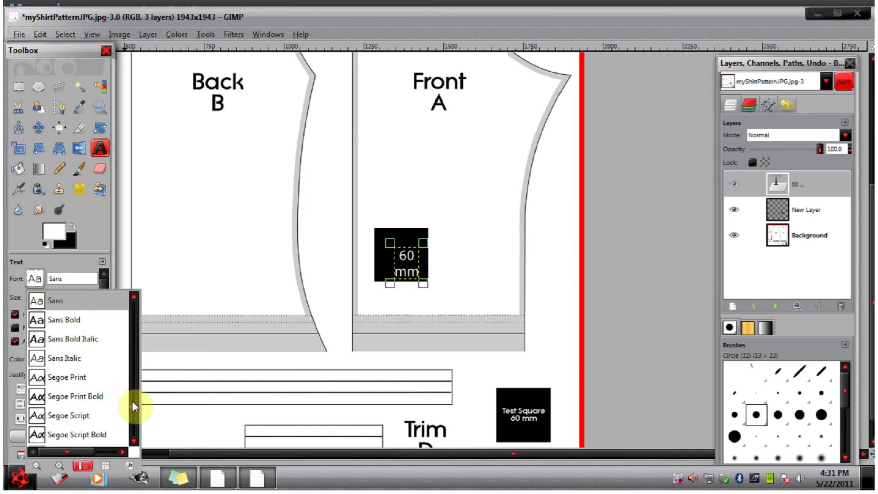
pyautogui.scroll(10, 132, 404)
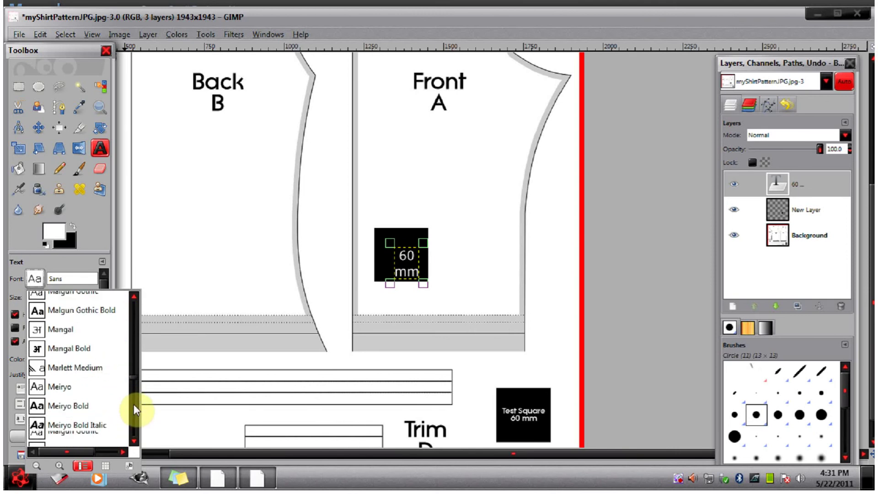
pyautogui.scroll(15, 133, 405)
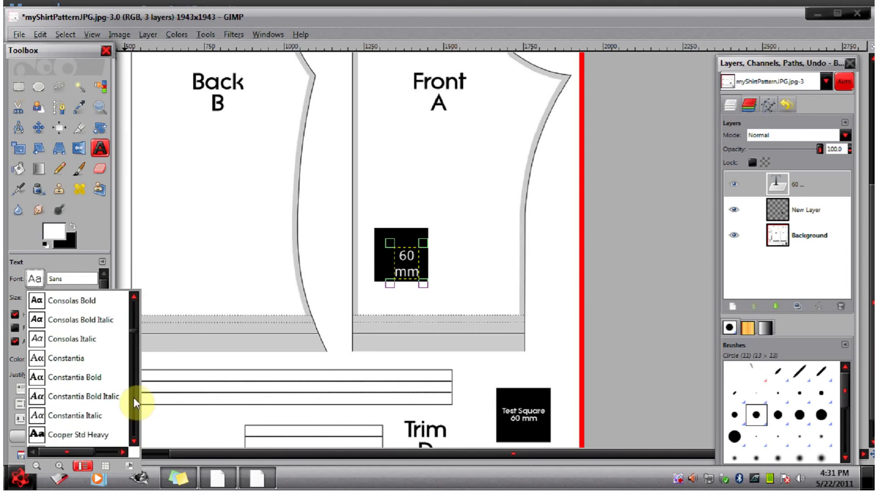
pyautogui.scroll(15, 134, 397)
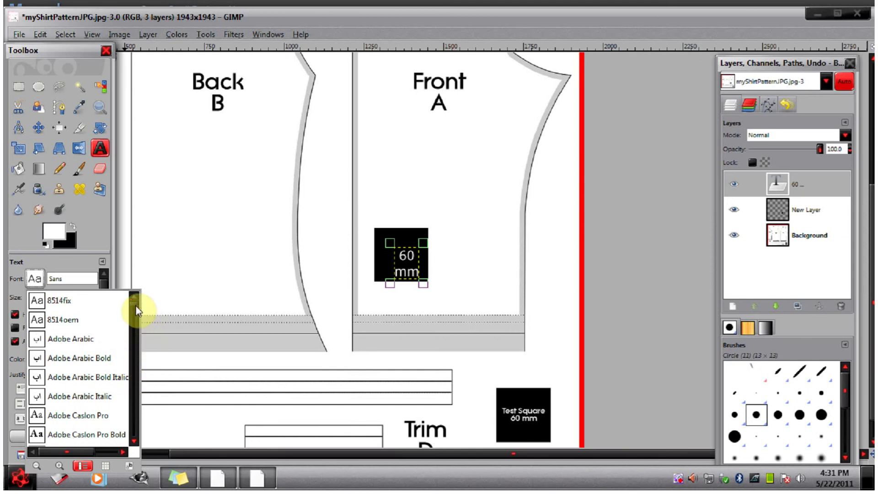
pyautogui.click(88, 415)
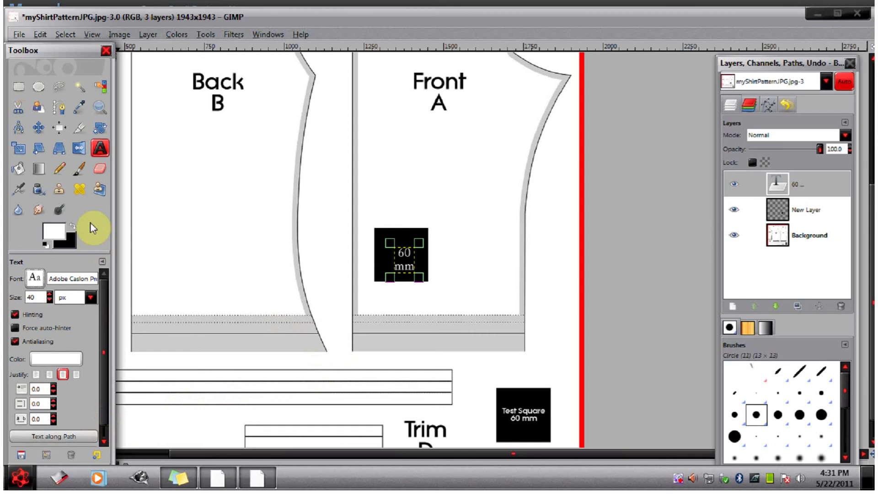
# Step: Move the "60 mm" label to the middle of the black square on the Front A piece
pyautogui.press('Tab')
pyautogui.click(405, 259)
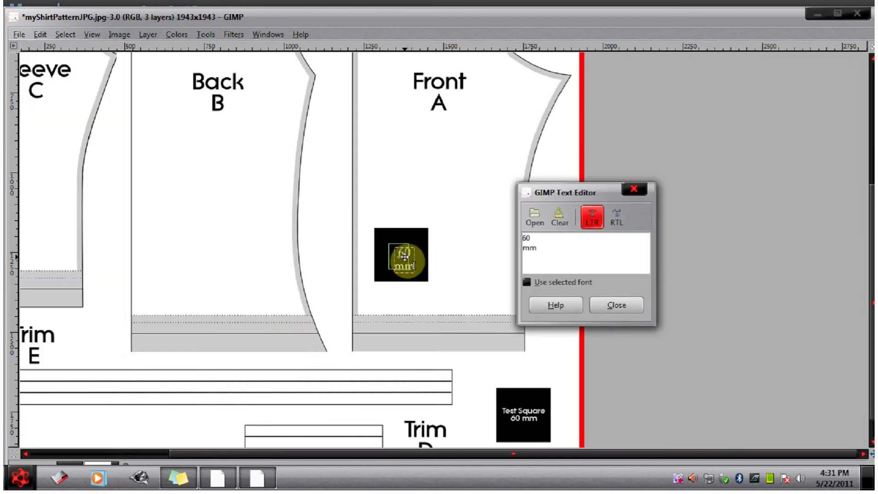
pyautogui.click(404, 258)
pyautogui.moveTo(398, 258); pyautogui.dragTo(401, 257)
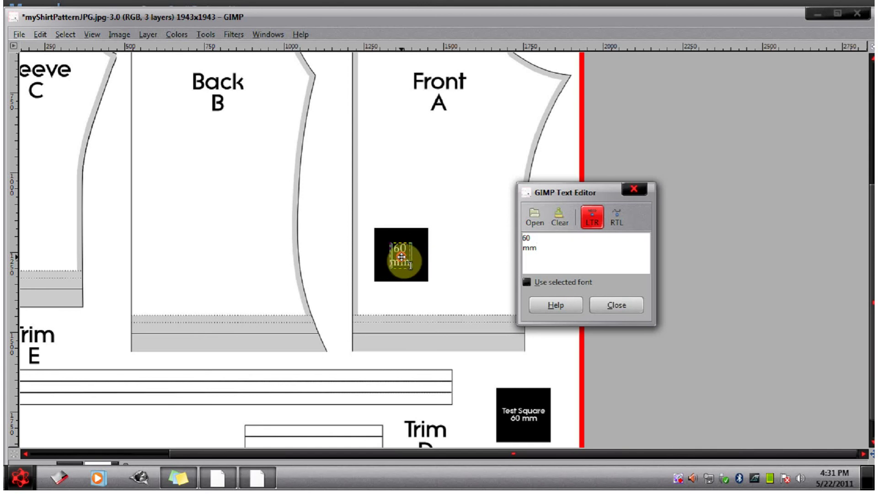
pyautogui.click(618, 303)
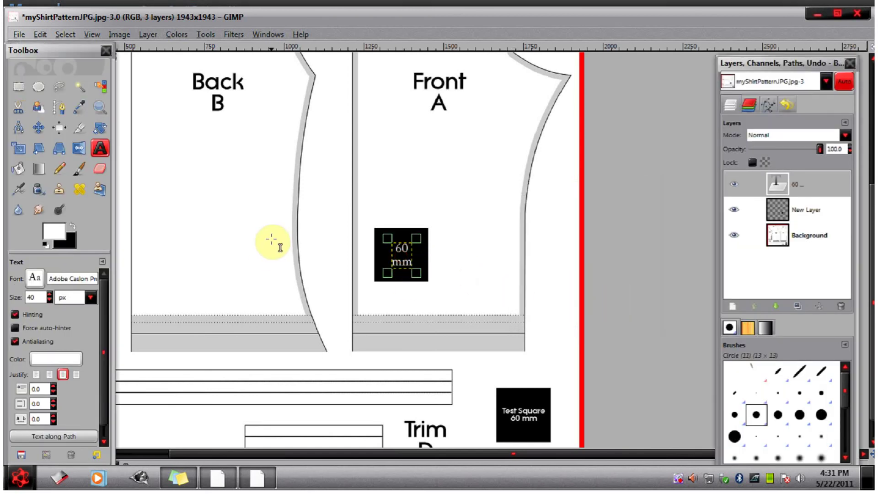
pyautogui.click(17, 35)
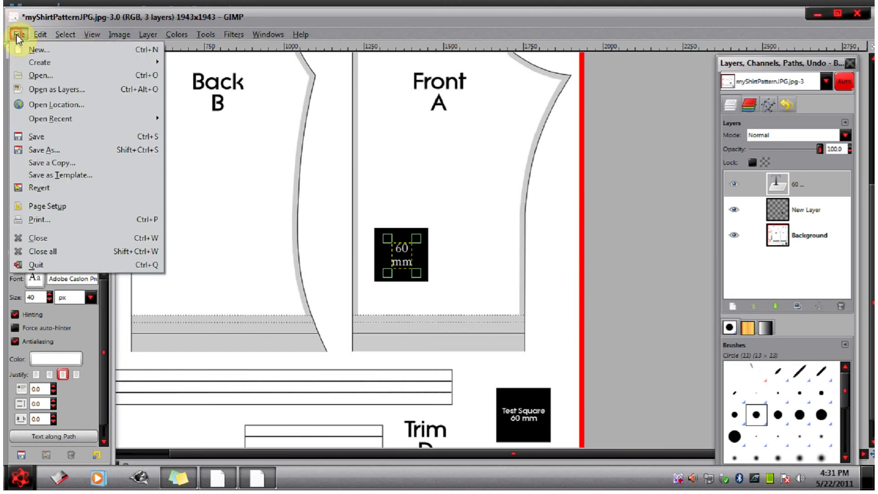
pyautogui.click(52, 137)
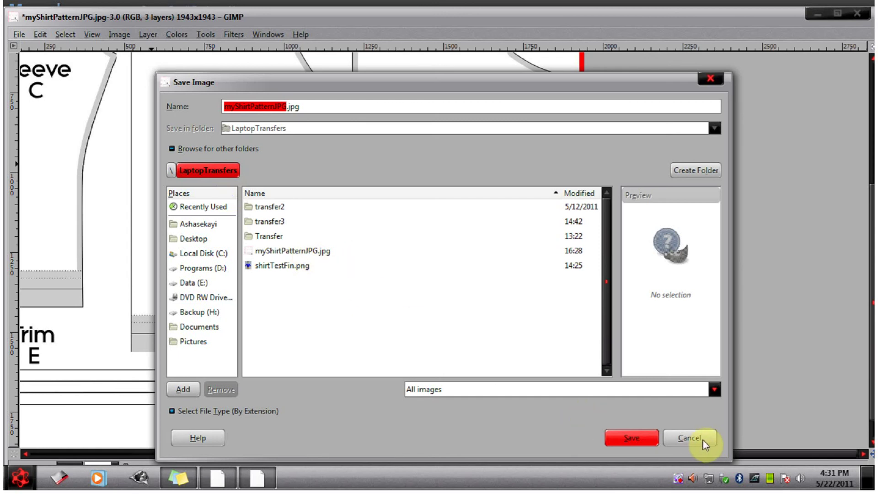
pyautogui.click(689, 438)
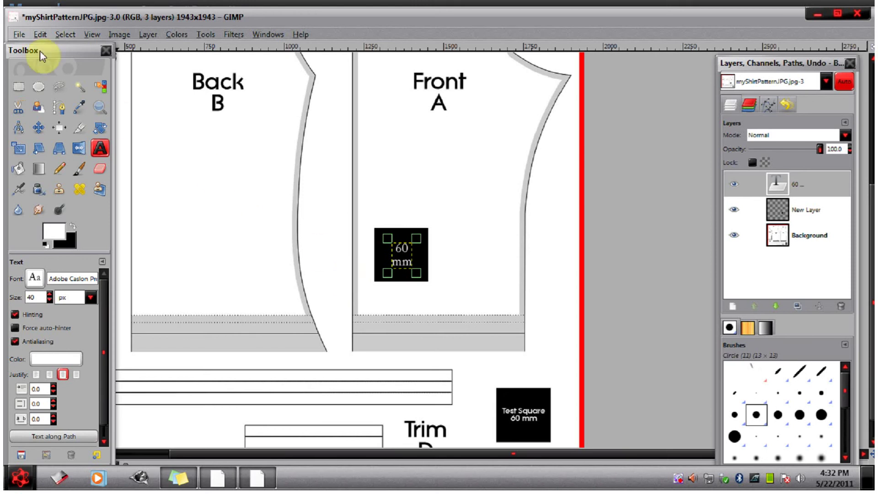
# Step: Quit GIMP, discarding the unsaved changes to the myShirtPatternJPG image, and switch to Marvelous Designer 2
pyautogui.click(19, 34)
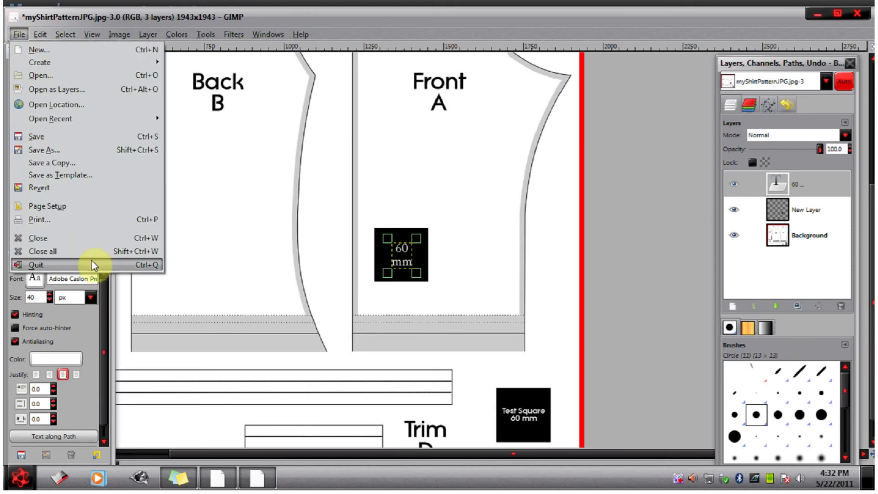
pyautogui.click(50, 265)
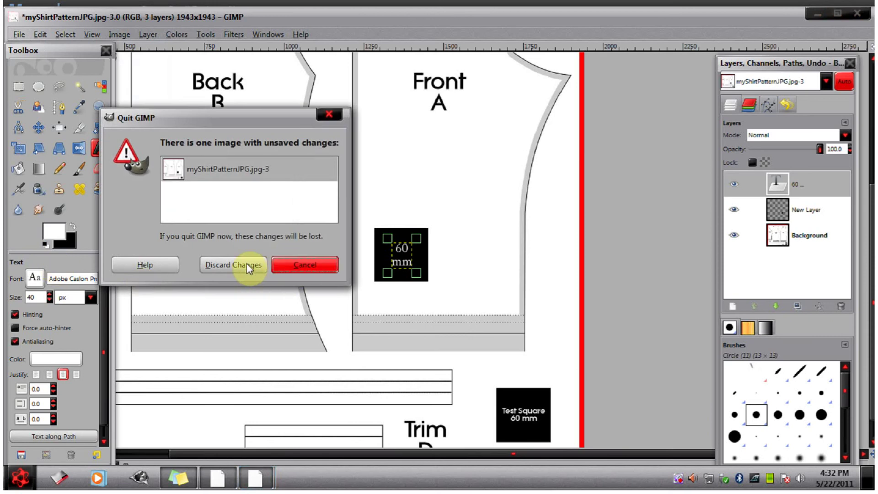
pyautogui.click(247, 267)
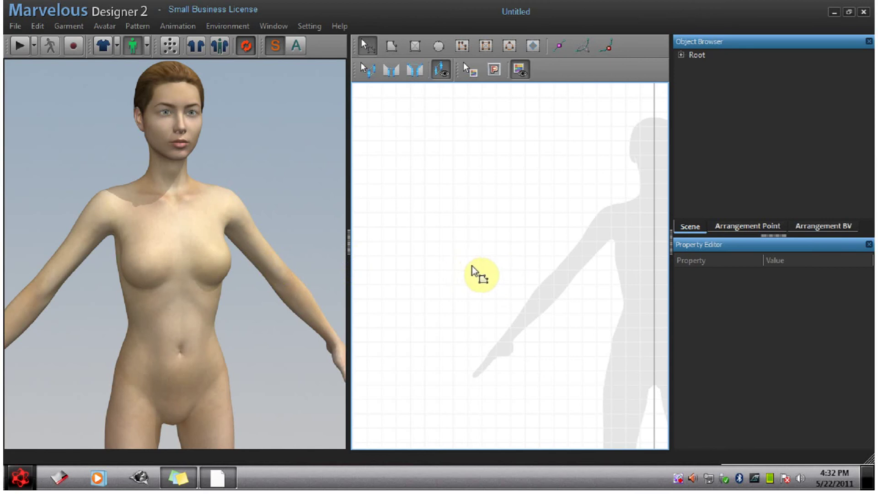
# Step: Create a rectangle pattern 693.93 mm wide and 693.93 mm high in the 2D pattern area
pyautogui.moveTo(470, 267); pyautogui.dragTo(463, 283, button='right')
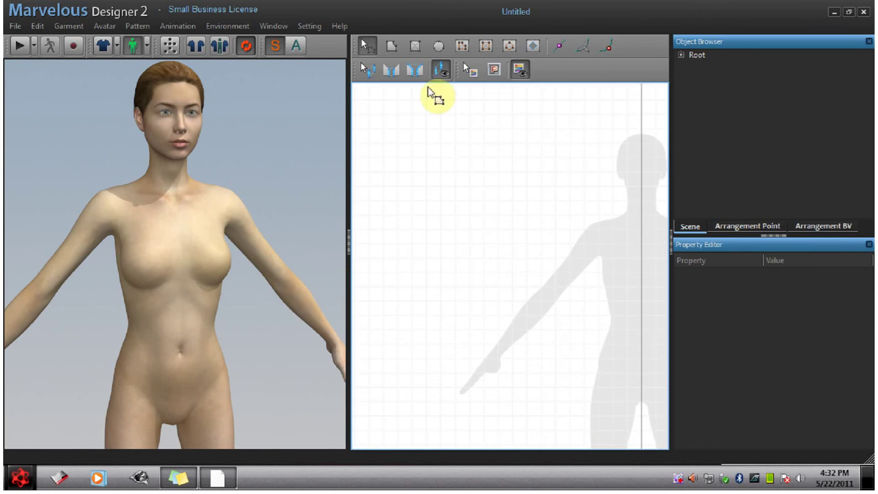
pyautogui.click(415, 46)
pyautogui.click(440, 226)
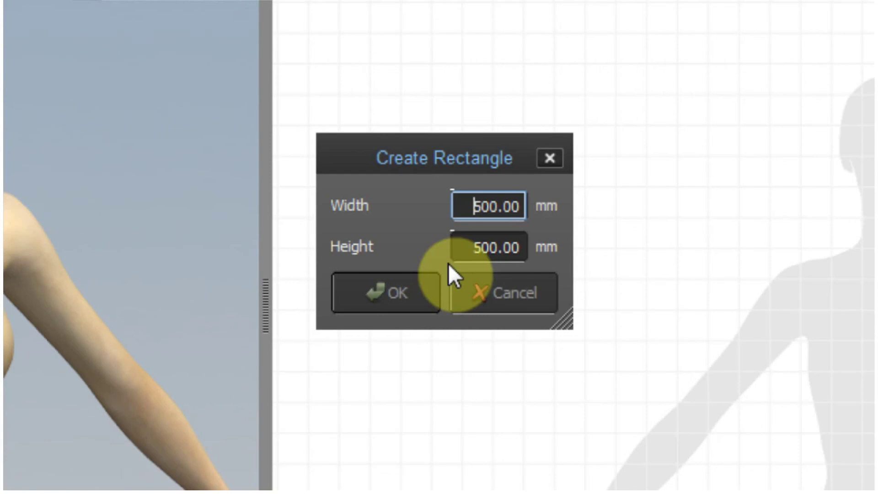
pyautogui.moveTo(468, 203); pyautogui.dragTo(577, 194)
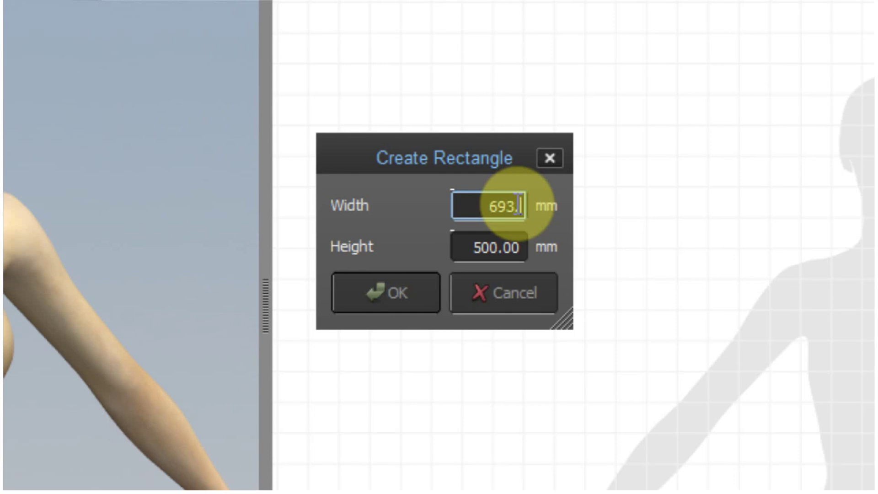
pyautogui.click(474, 249)
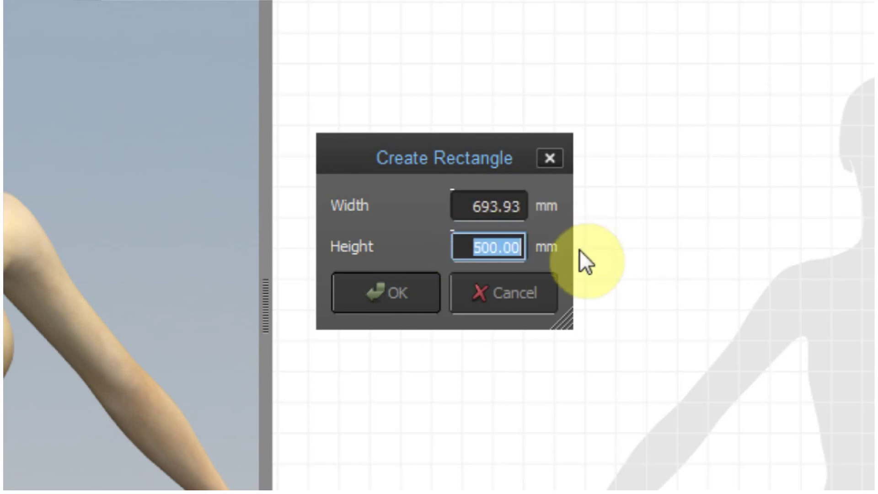
pyautogui.write('693.93')
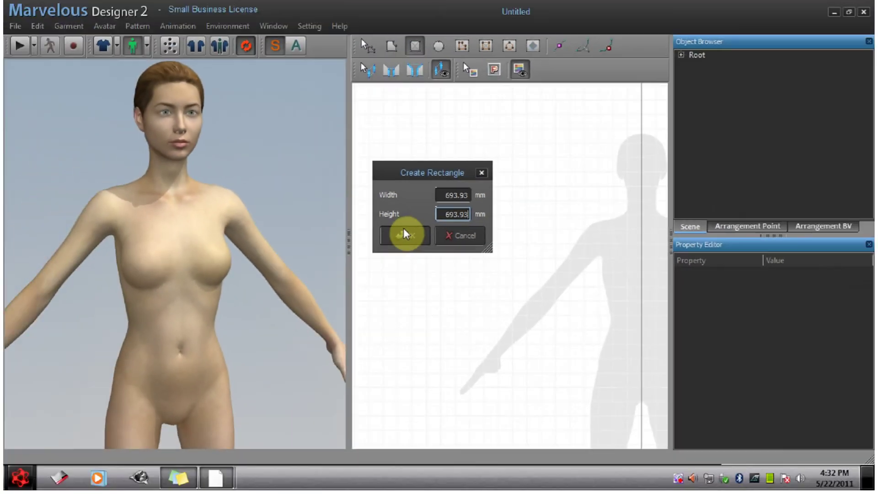
pyautogui.click(385, 292)
# Step: Move the large square pattern away from the avatar silhouette, up and beside its outstretched arm
pyautogui.click(368, 47)
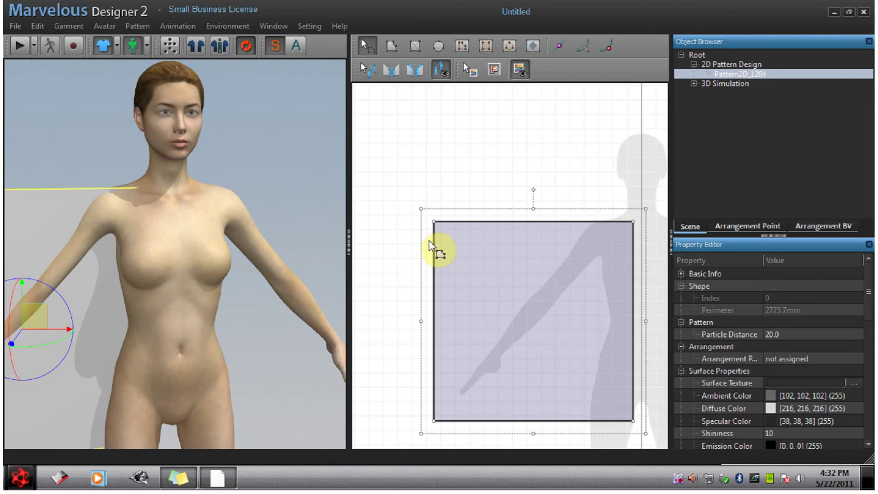
pyautogui.moveTo(505, 288); pyautogui.dragTo(413, 165)
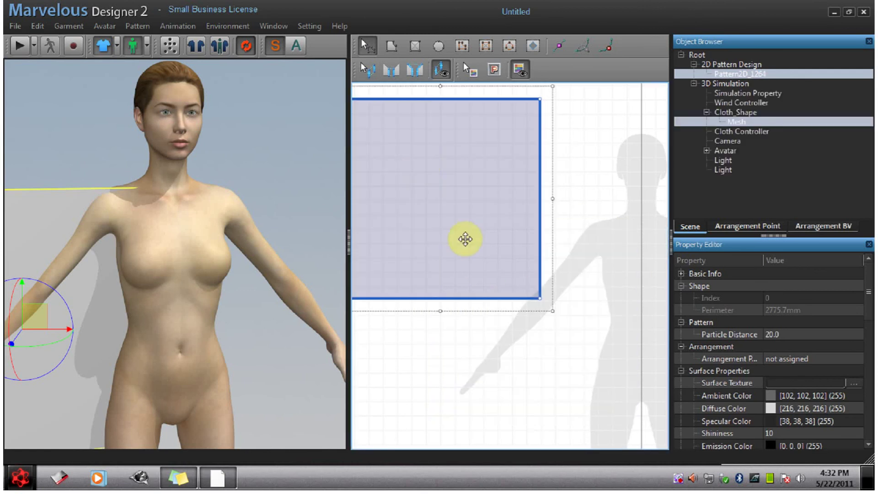
pyautogui.moveTo(522, 286); pyautogui.dragTo(510, 259)
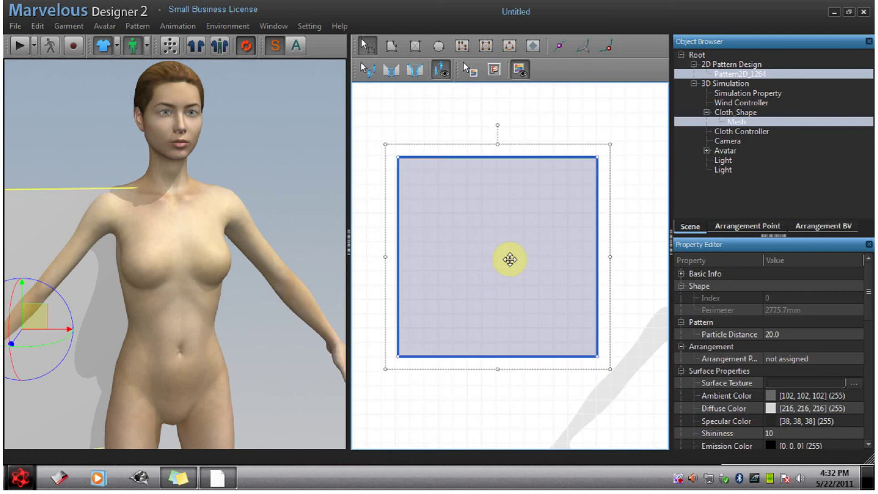
pyautogui.moveTo(507, 256); pyautogui.dragTo(523, 247, button='right')
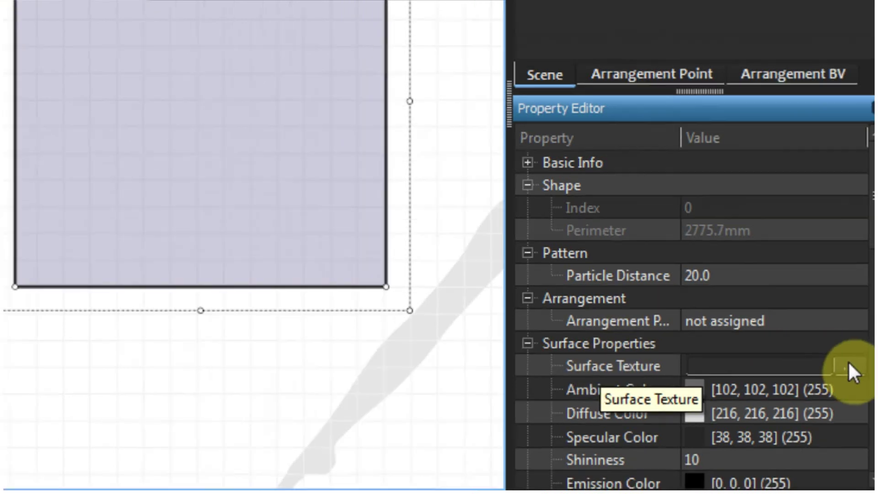
# Step: Set the square pattern's surface texture to the myShirtPatternJPG image from the LaptopTransfers folder on Data (E:)
pyautogui.click(847, 364)
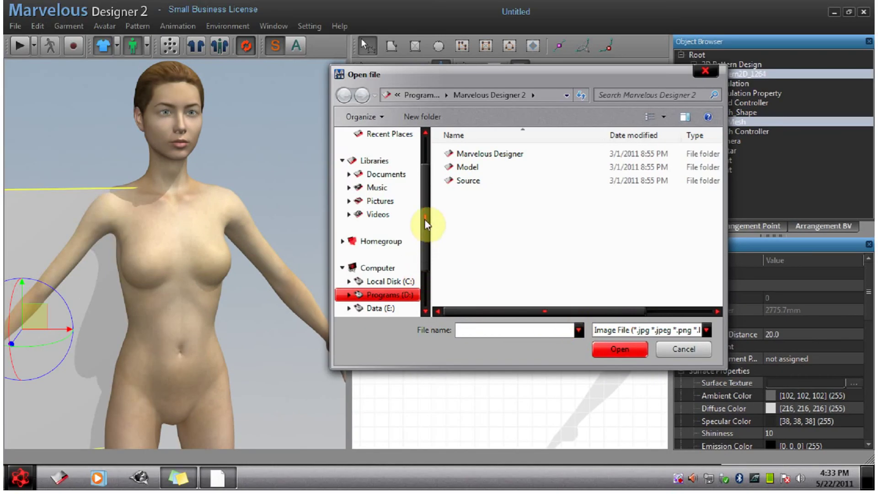
pyautogui.moveTo(425, 221); pyautogui.dragTo(426, 262)
pyautogui.click(379, 254)
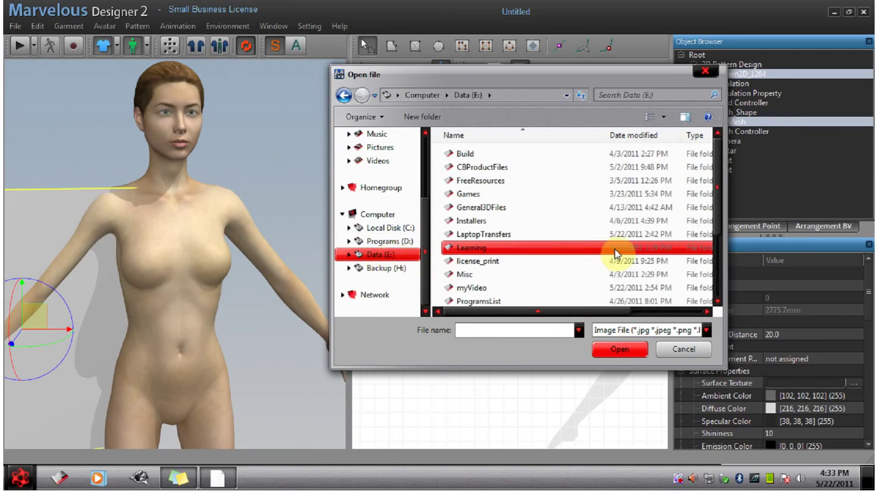
pyautogui.doubleClick(498, 240)
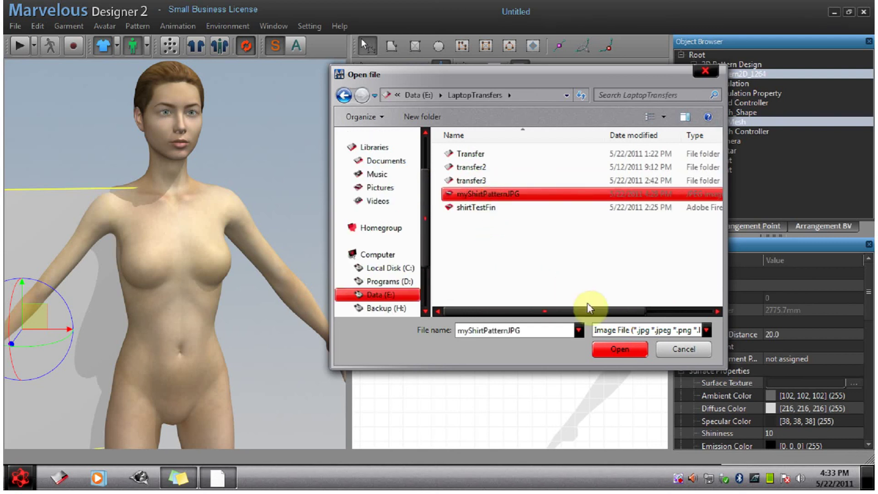
pyautogui.click(613, 348)
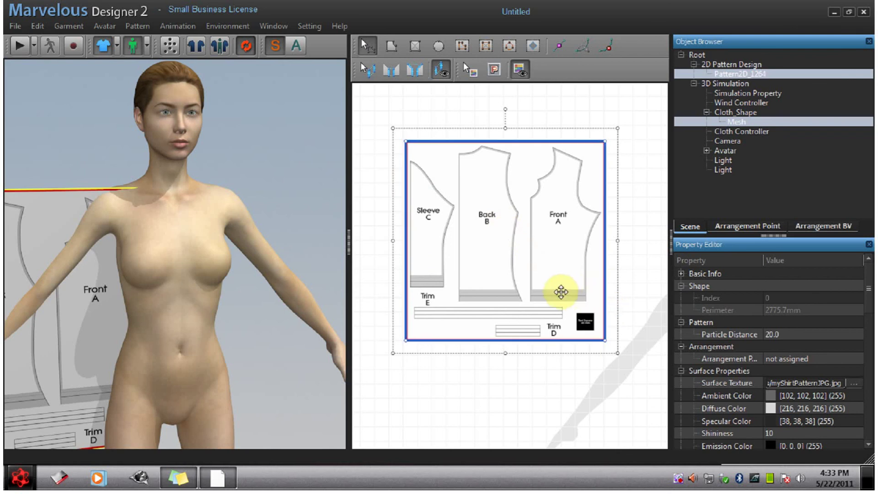
# Step: Create a 60 mm by 60 mm rectangle pattern on the printed test square near Trim D
pyautogui.moveTo(559, 290); pyautogui.dragTo(525, 271, button='right')
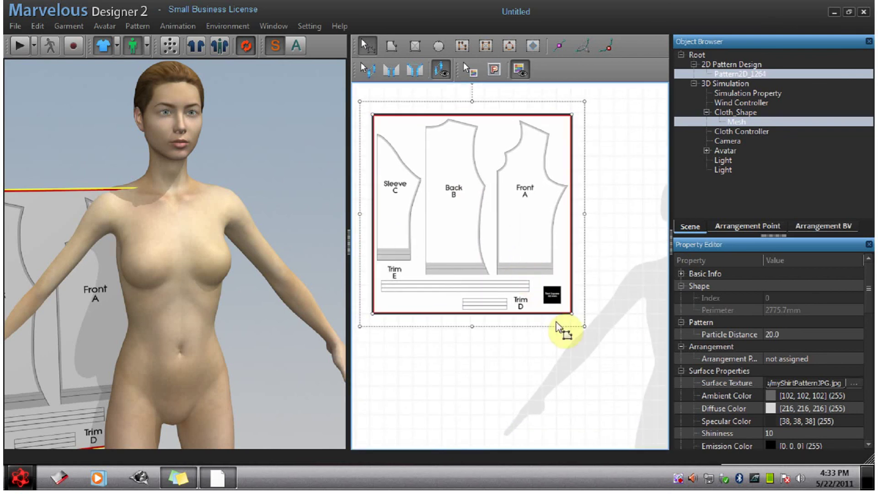
pyautogui.scroll(2, 563, 347)
pyautogui.scroll(3, 572, 363)
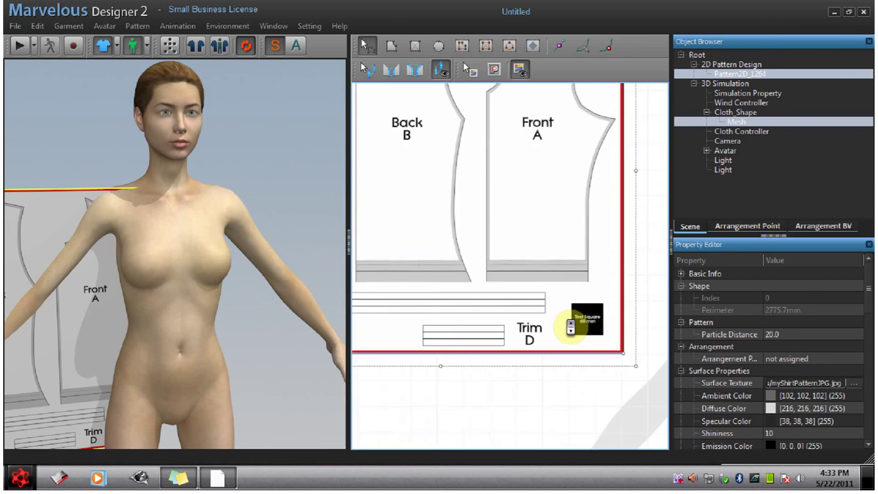
pyautogui.scroll(4, 571, 326)
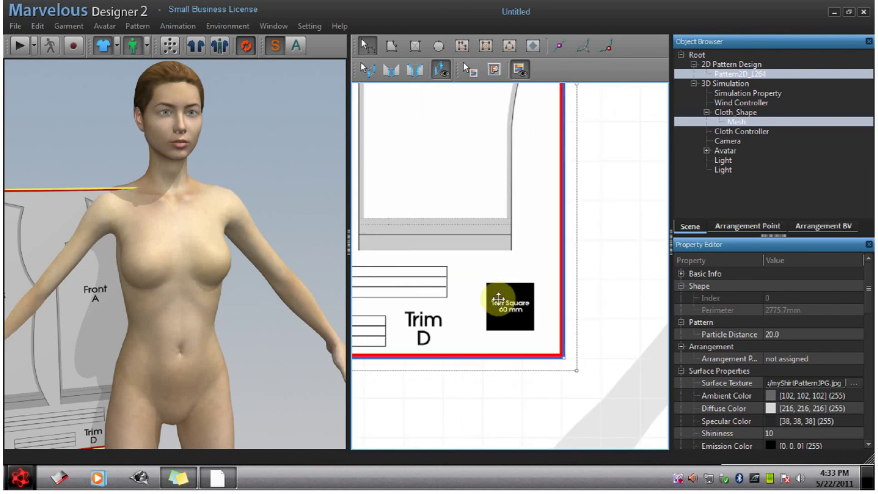
pyautogui.click(415, 46)
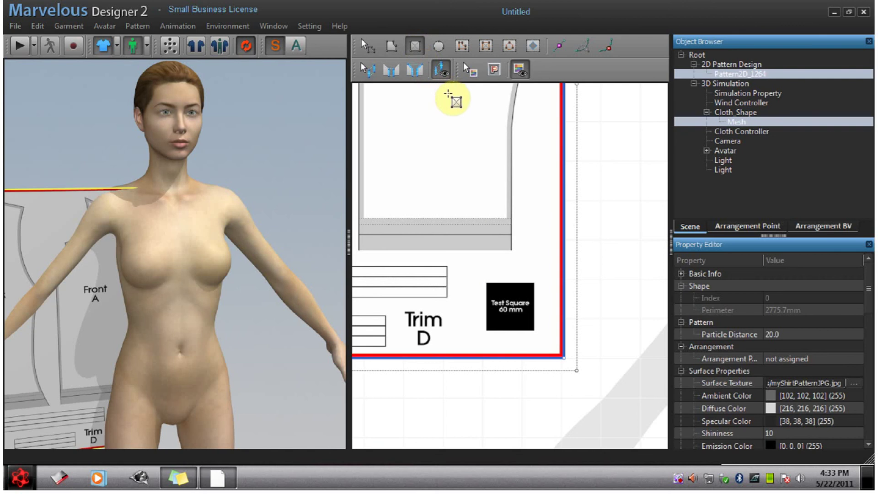
pyautogui.click(516, 312)
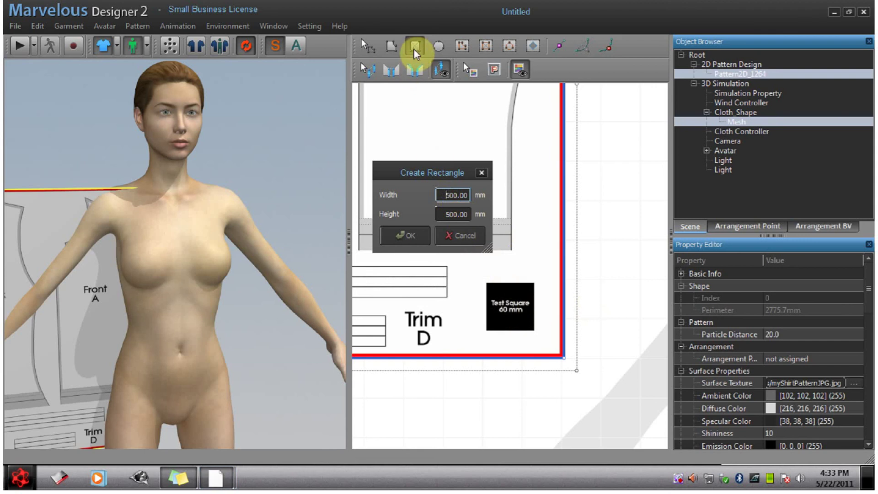
pyautogui.moveTo(439, 195); pyautogui.dragTo(492, 195)
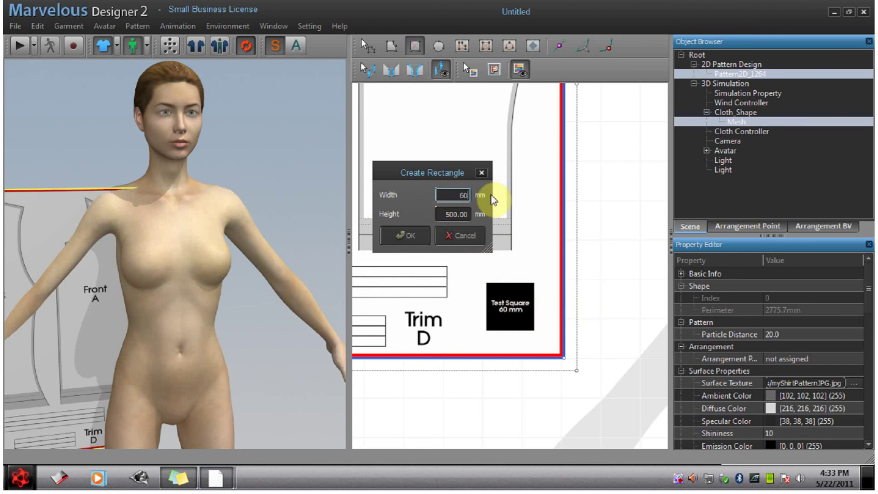
pyautogui.press('Tab')
pyautogui.write('60')
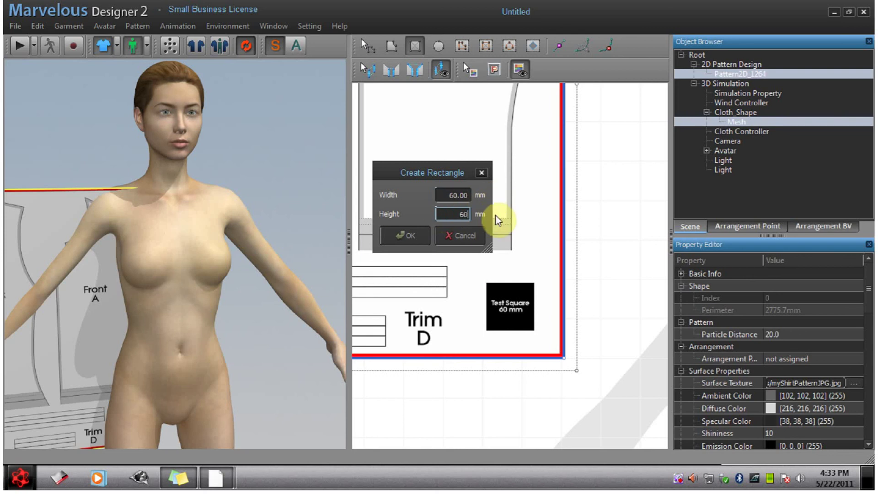
pyautogui.click(413, 237)
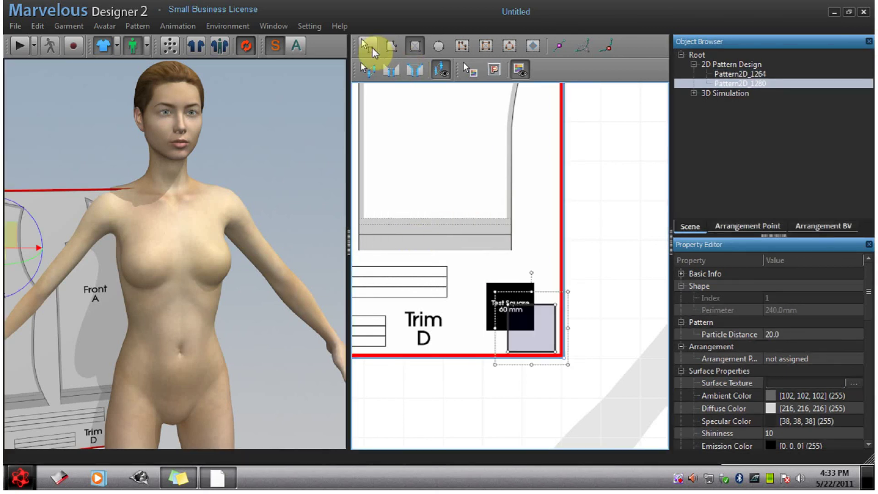
# Step: Align the small square pattern exactly over the printed black test square to check the texture's scale, and deselect it
pyautogui.click(368, 46)
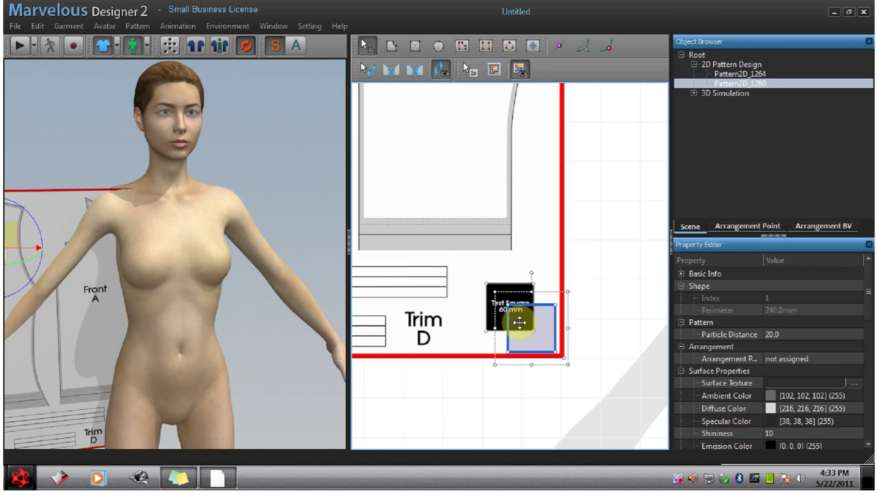
pyautogui.moveTo(520, 321); pyautogui.dragTo(498, 299)
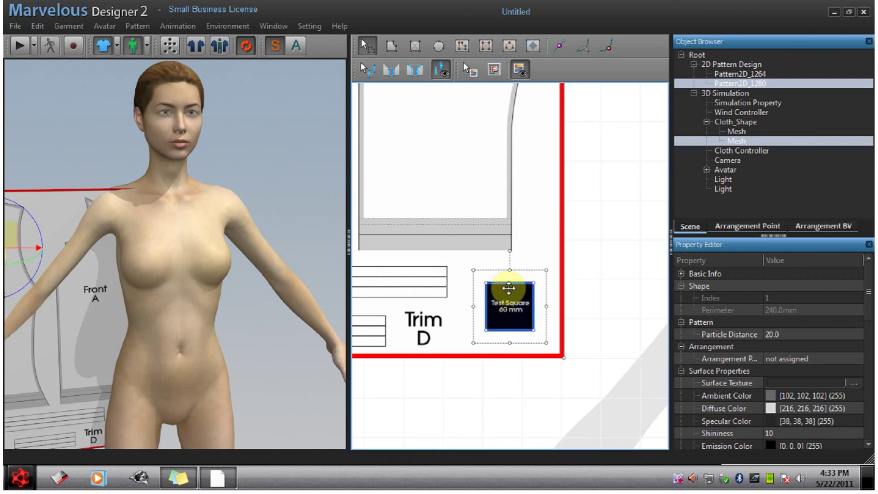
pyautogui.click(523, 399)
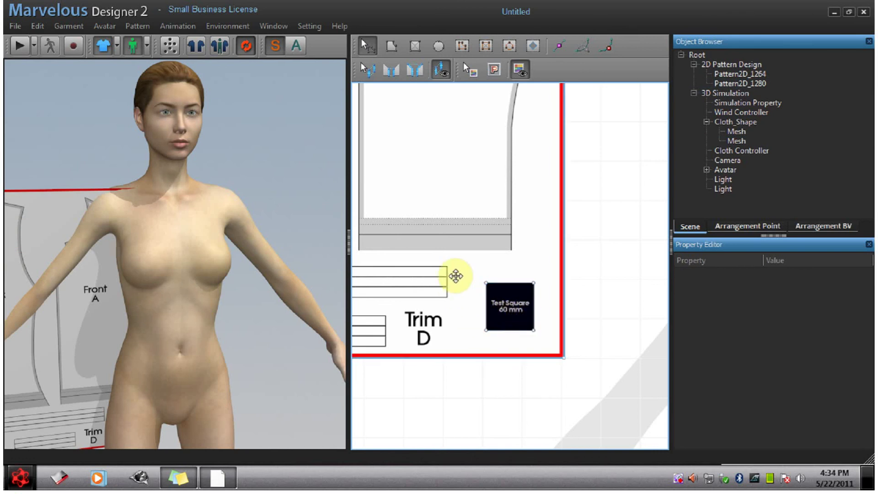
# Step: Delete the small square pattern lying over the printed test square, keeping the textured shirt pattern sheet
pyautogui.scroll(5, 460, 280)
pyautogui.scroll(-8, 465, 284)
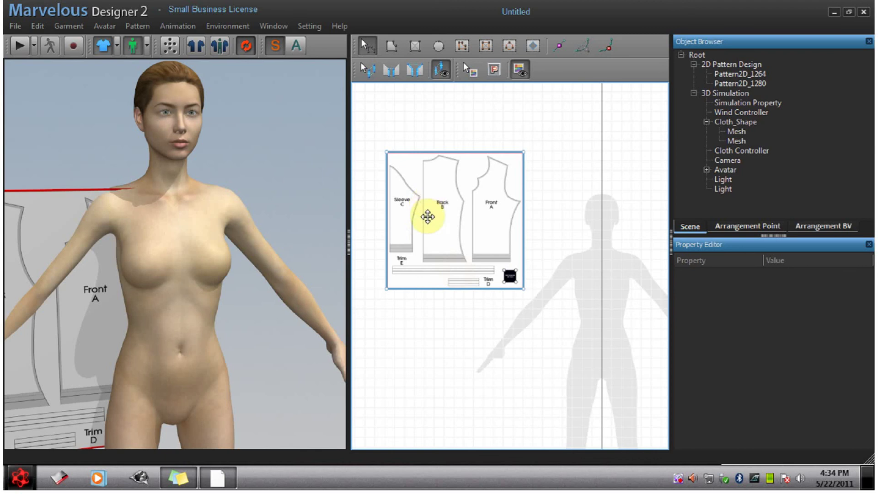
pyautogui.moveTo(427, 217); pyautogui.dragTo(467, 308, button='middle')
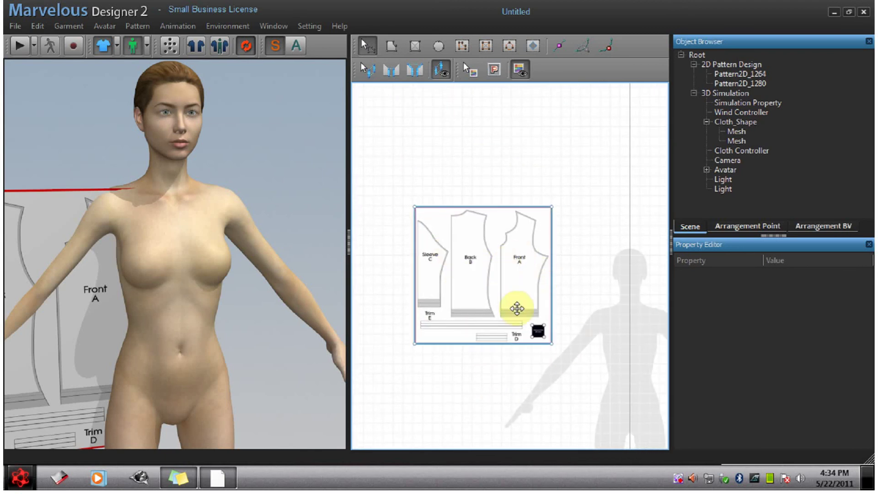
pyautogui.click(538, 332)
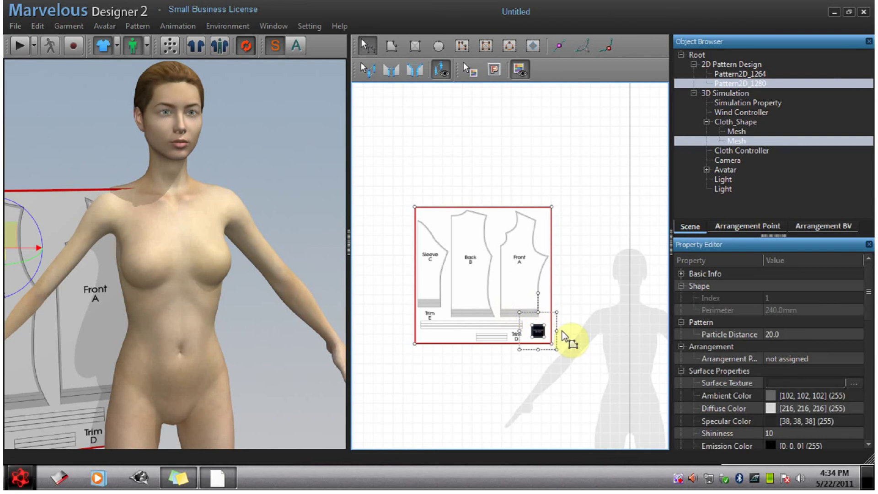
pyautogui.press('Escape')
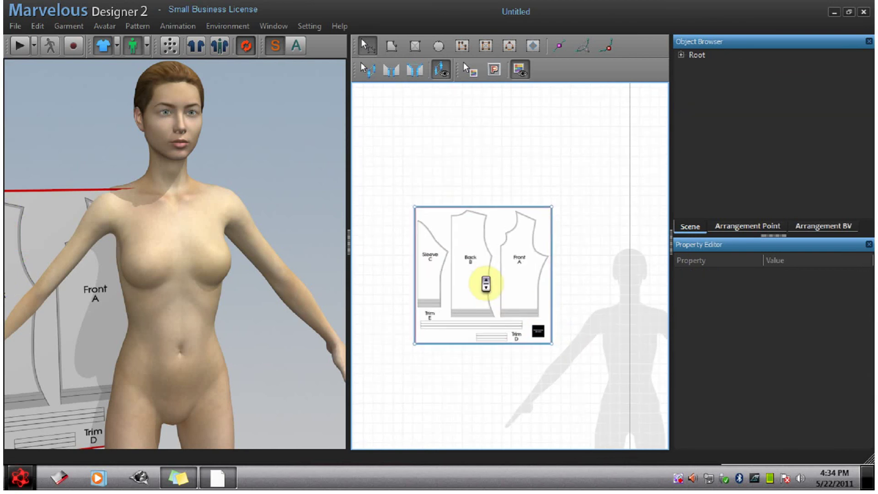
pyautogui.scroll(1, 486, 284)
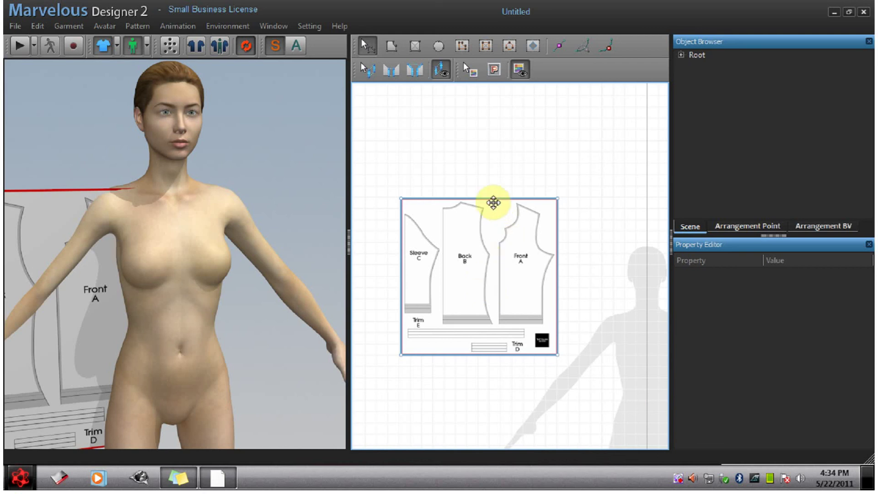
# Step: Draw a narrow rectangle pattern over the printed Back B piece and move its upper outer corner onto the shoulder tip
pyautogui.click(453, 314)
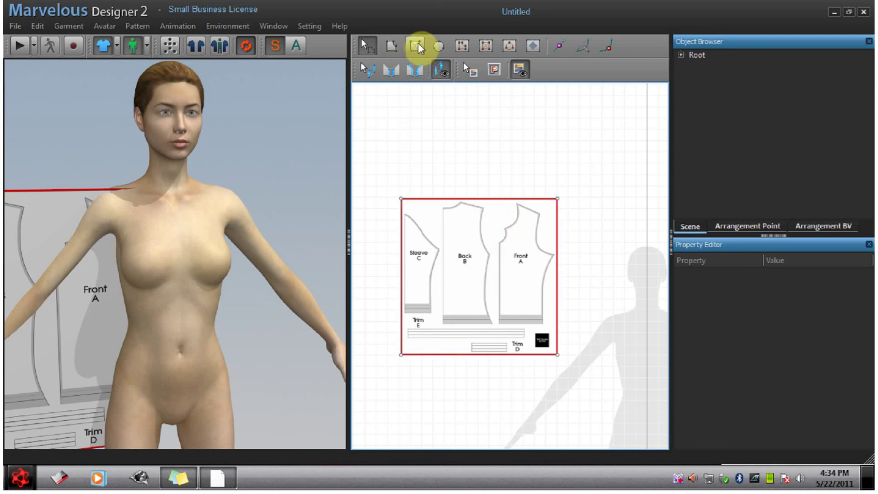
pyautogui.moveTo(459, 208); pyautogui.dragTo(507, 190, button='middle')
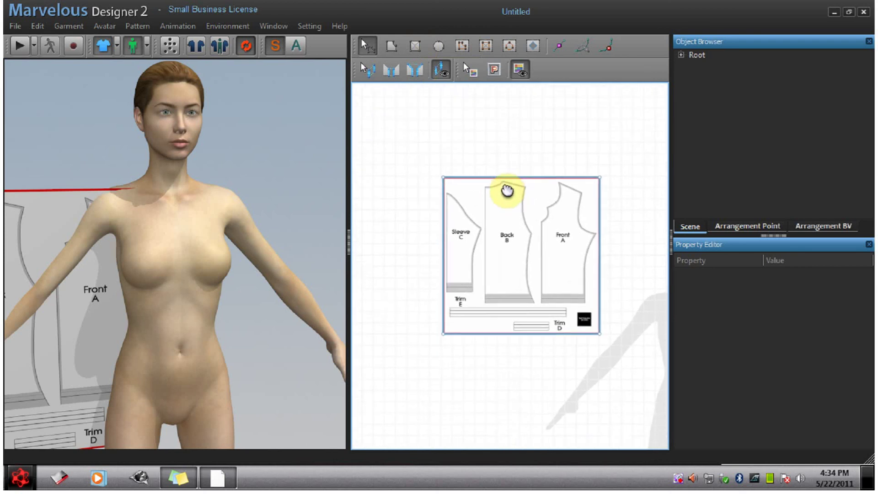
pyautogui.click(415, 46)
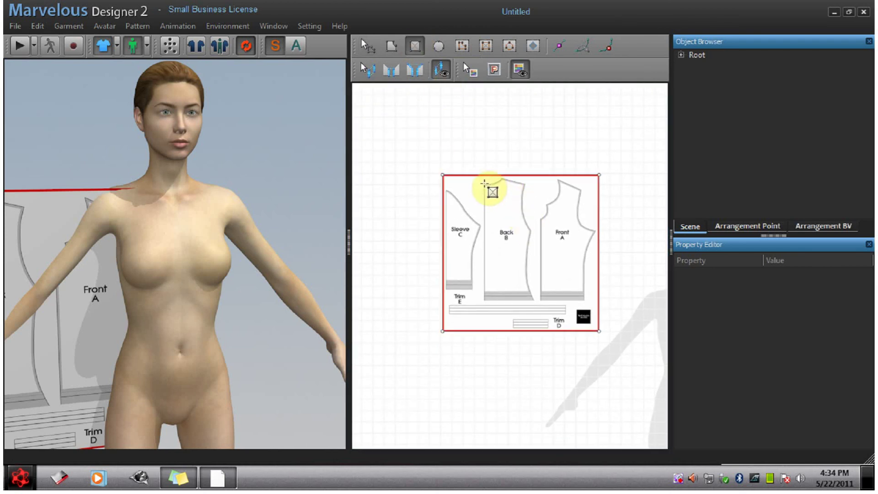
pyautogui.moveTo(485, 183); pyautogui.dragTo(512, 290)
pyautogui.click(367, 46)
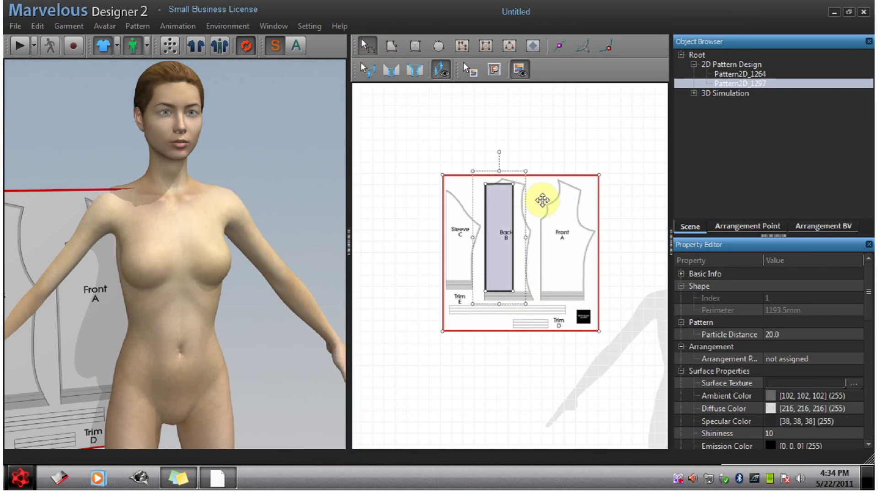
pyautogui.moveTo(514, 183); pyautogui.dragTo(524, 185)
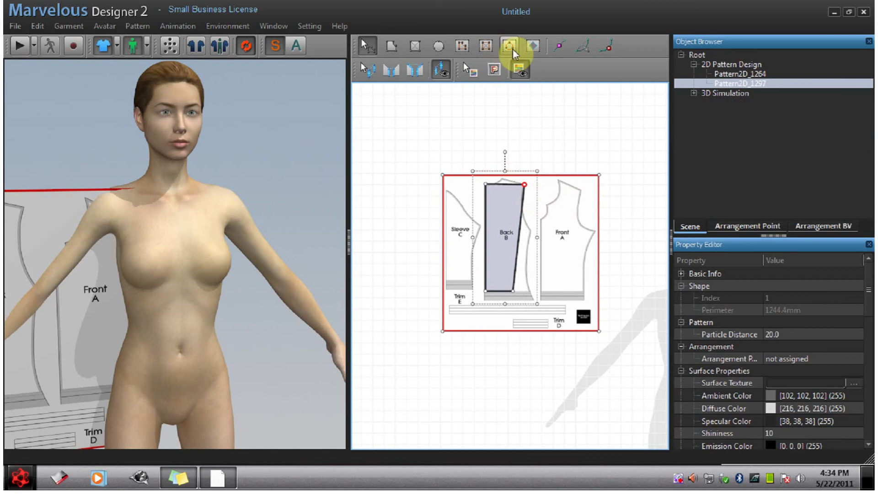
# Step: Add a point on the back pattern's upper edge, raise it to the printed neck point, and curve the neckline
pyautogui.click(558, 47)
pyautogui.click(508, 184)
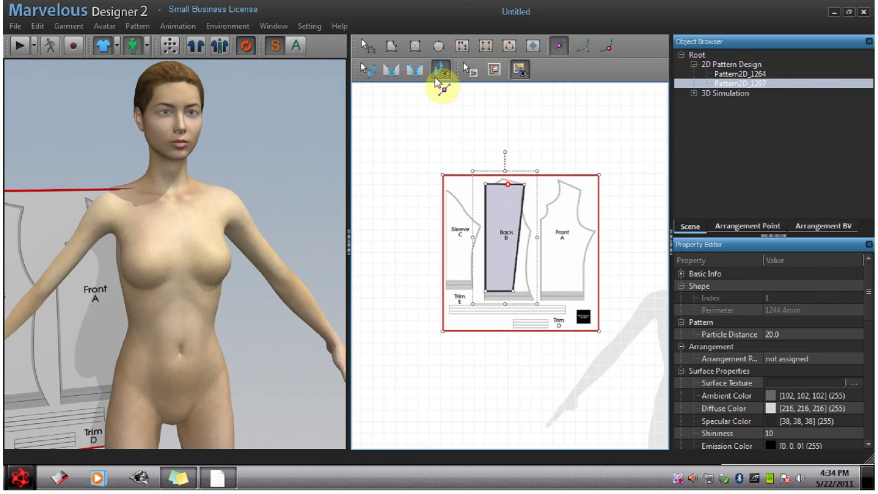
pyautogui.click(373, 50)
pyautogui.click(507, 183)
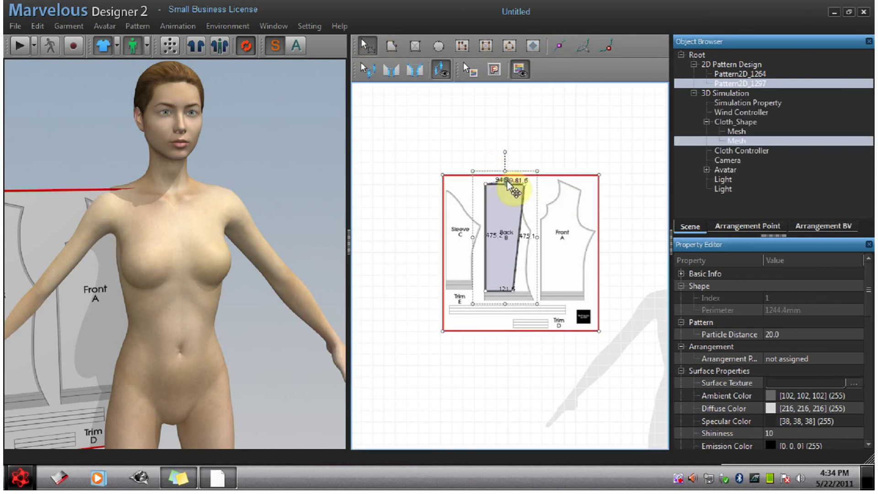
pyautogui.moveTo(505, 182); pyautogui.dragTo(505, 178)
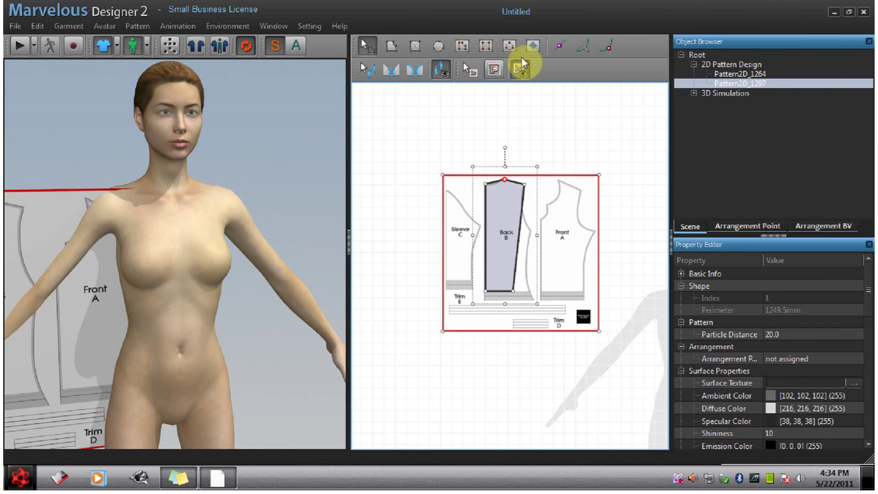
pyautogui.click(583, 48)
pyautogui.moveTo(499, 185); pyautogui.dragTo(501, 183)
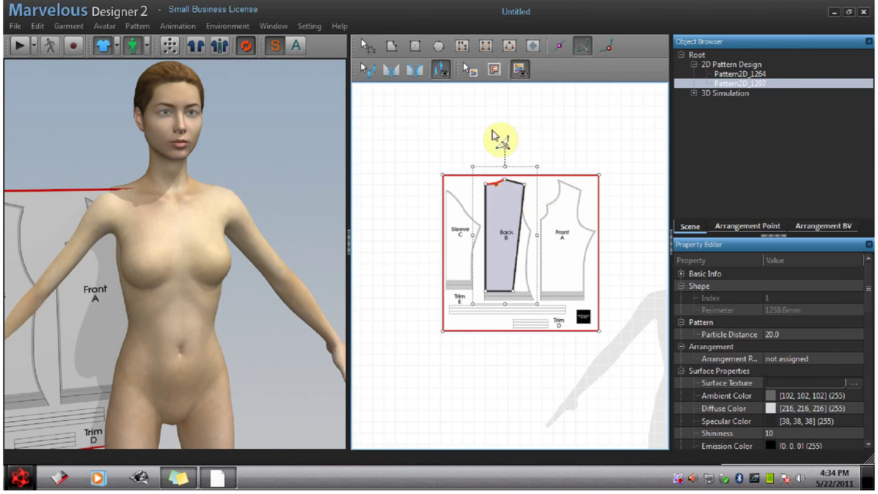
# Step: Move the back pattern's lower outer corner out to the printed side seam, and add a side-edge point positioned at the underarm
pyautogui.click(366, 45)
pyautogui.moveTo(514, 293); pyautogui.dragTo(530, 293)
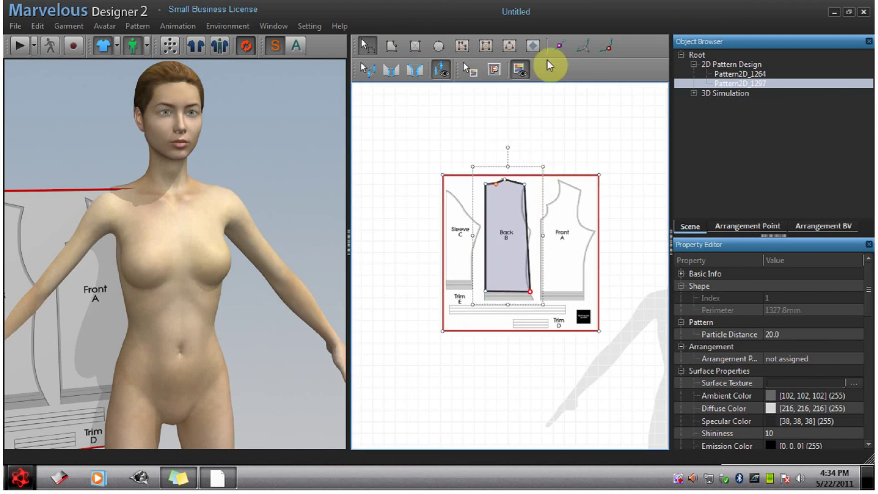
pyautogui.click(560, 47)
pyautogui.click(526, 232)
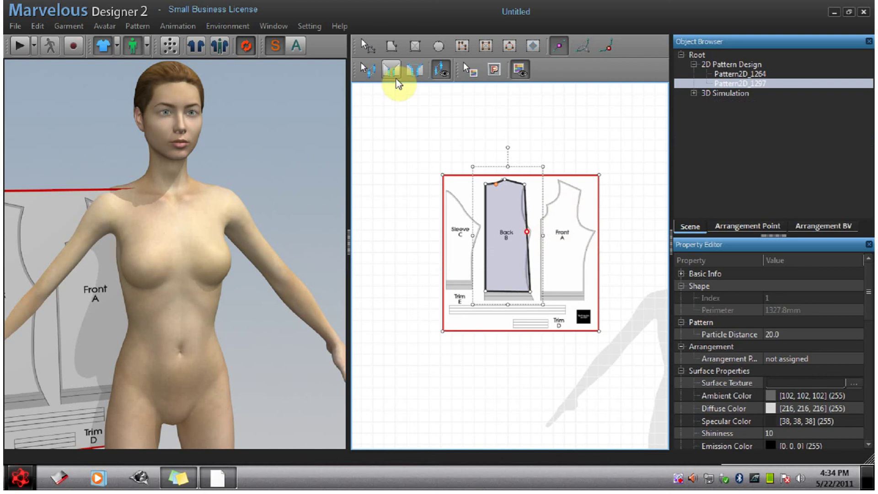
pyautogui.click(365, 46)
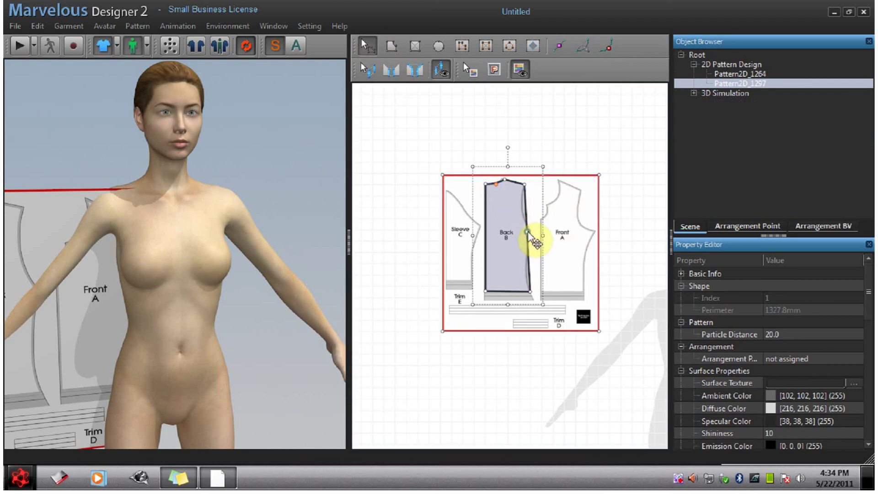
pyautogui.moveTo(541, 238); pyautogui.dragTo(539, 243)
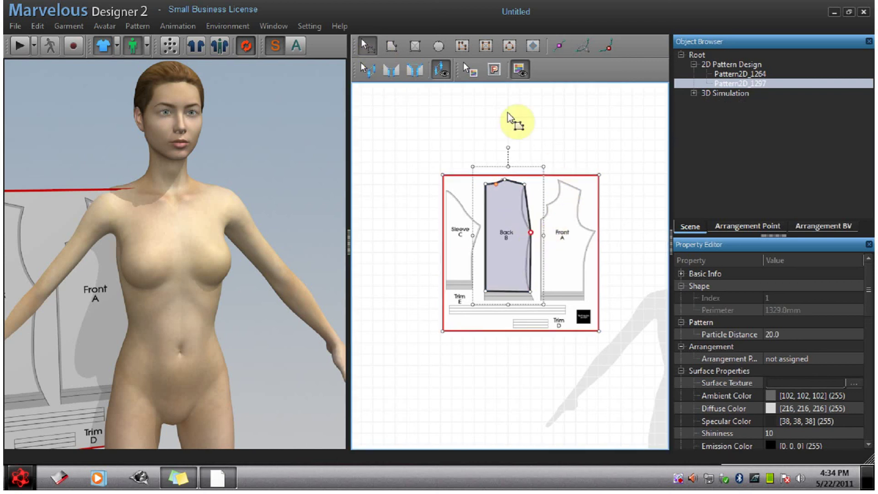
# Step: Curve the back pattern's armhole and side seam inward to follow the printed Back B outline
pyautogui.click(582, 46)
pyautogui.click(532, 212)
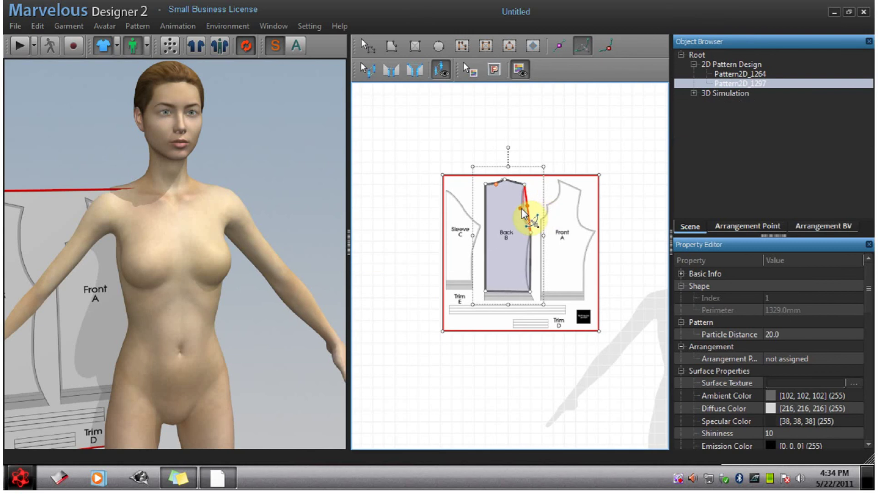
pyautogui.moveTo(530, 212); pyautogui.dragTo(521, 209)
pyautogui.moveTo(530, 267); pyautogui.dragTo(521, 262)
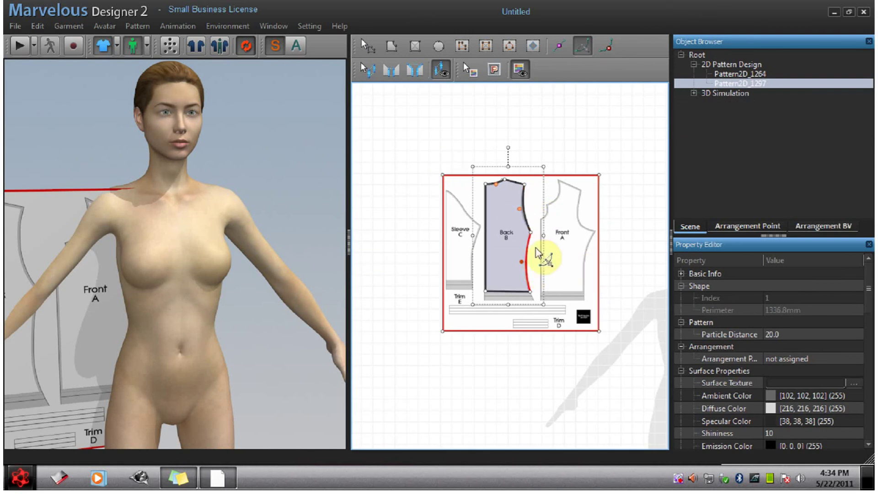
pyautogui.click(367, 46)
pyautogui.moveTo(421, 235); pyautogui.dragTo(398, 245, button='middle')
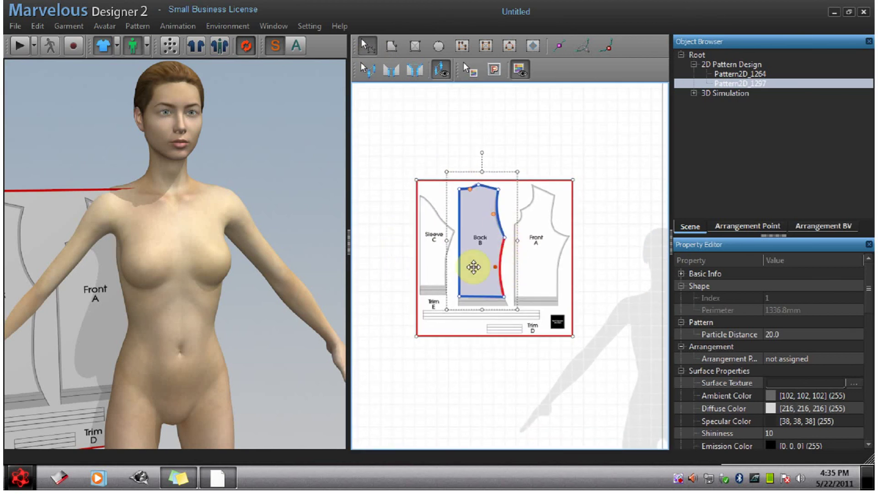
pyautogui.moveTo(383, 201)
pyautogui.mouseDown(button='middle')
pyautogui.moveTo(422, 215)
pyautogui.moveTo(378, 186)
pyautogui.mouseUp(button='middle')
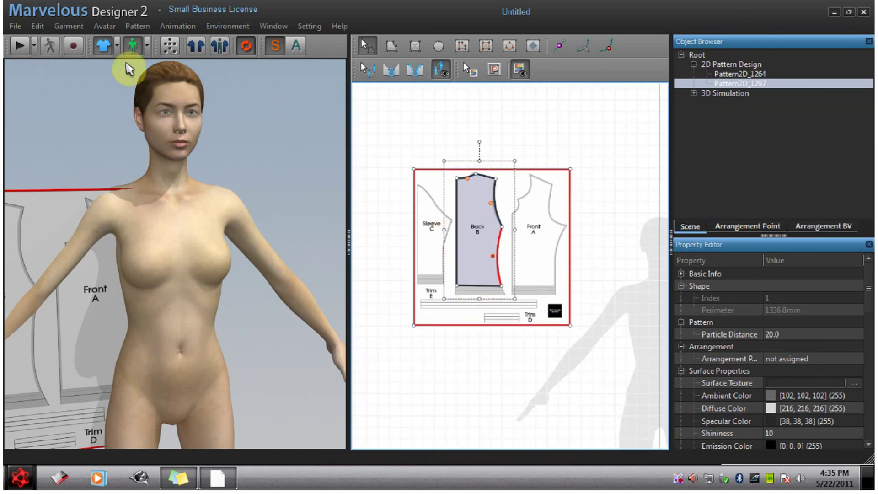
# Step: Open the shirtTestFin garment file from LaptopTransfers on Data (E:) without saving the current work
pyautogui.click(15, 27)
pyautogui.moveTo(40, 60)
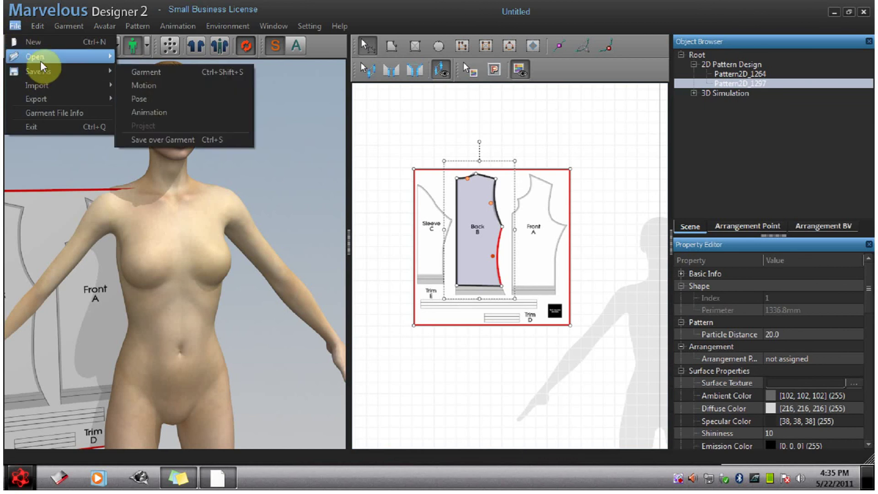
pyautogui.click(147, 55)
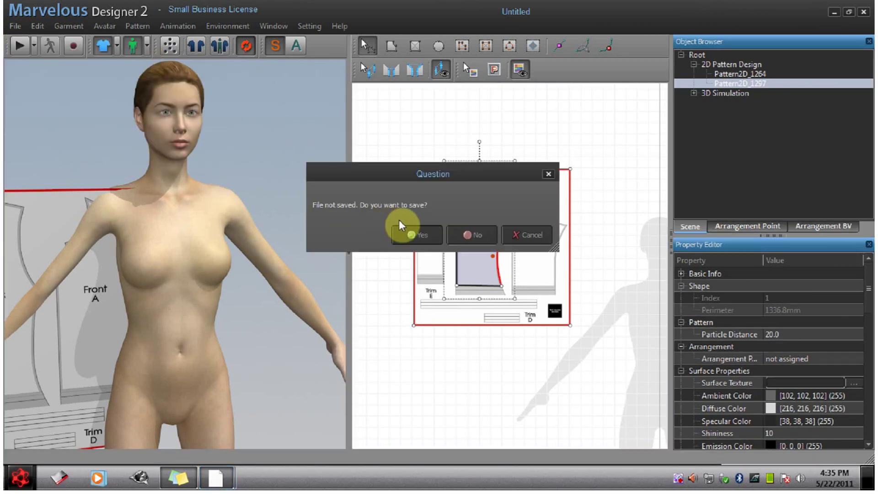
pyautogui.click(474, 234)
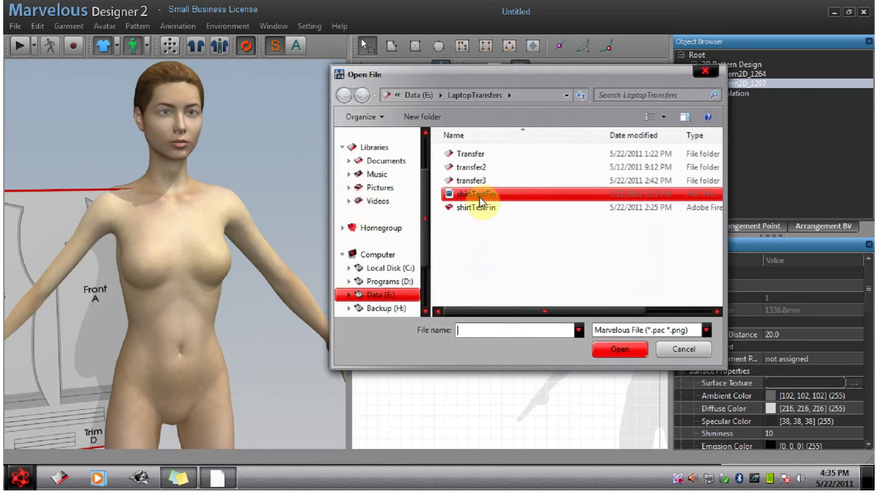
pyautogui.click(479, 197)
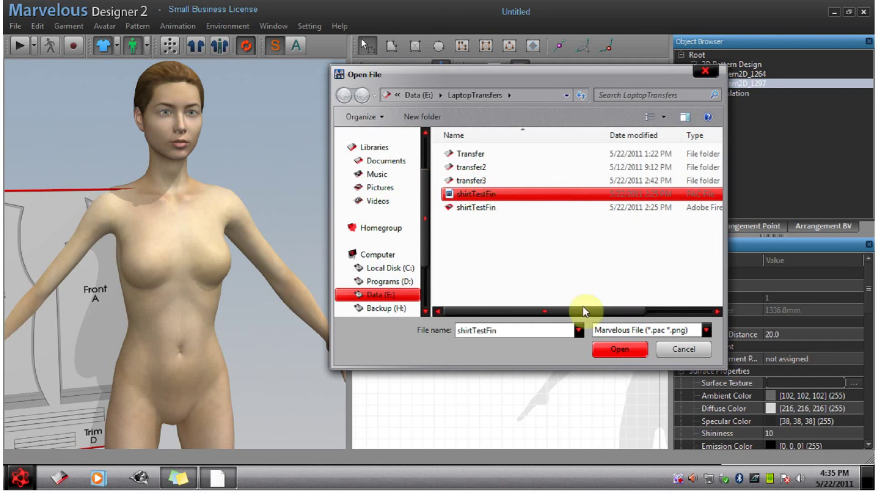
pyautogui.click(620, 348)
pyautogui.click(525, 233)
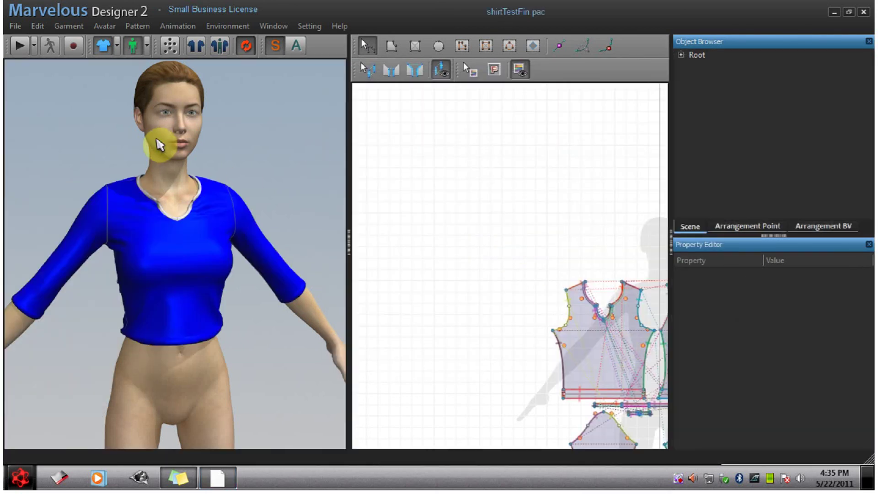
# Step: Hide the seam lines on the blue shirt and examine the finished garment's 2D pattern pieces
pyautogui.click(68, 27)
pyautogui.click(108, 157)
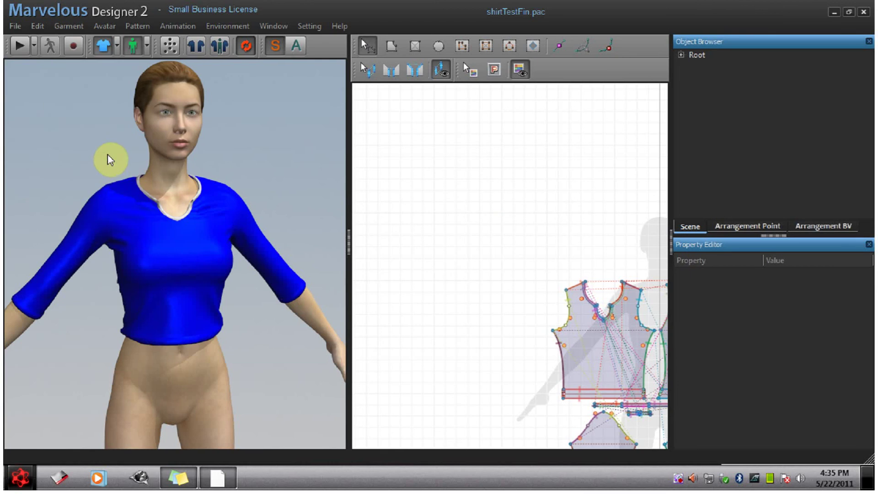
pyautogui.moveTo(474, 272); pyautogui.dragTo(375, 204, button='right')
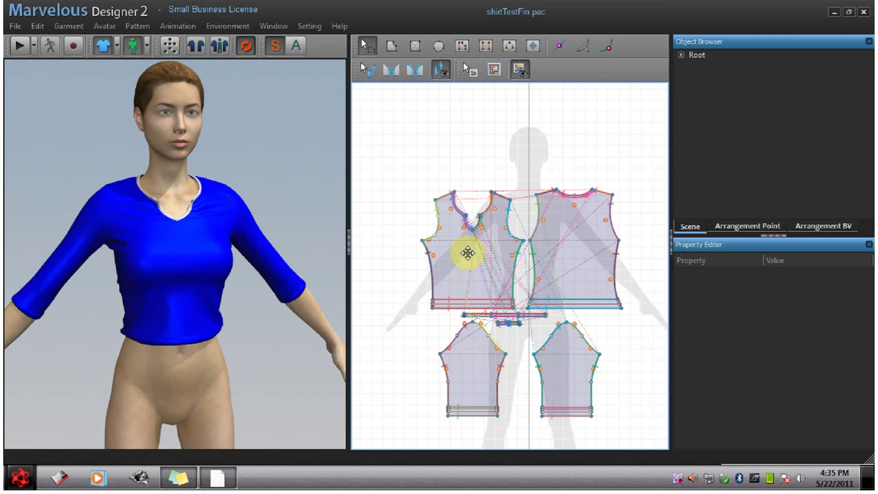
pyautogui.moveTo(490, 294); pyautogui.dragTo(484, 273, button='right')
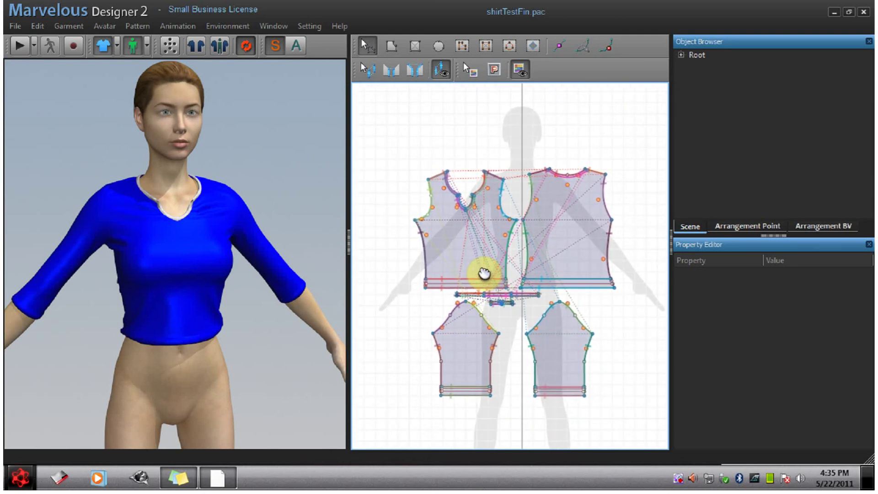